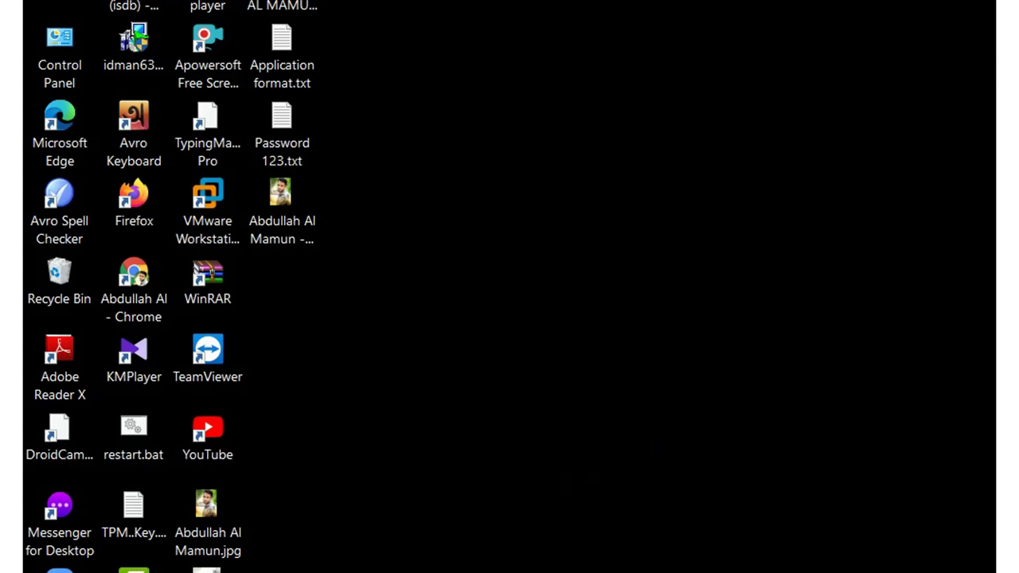
Step: Switch to VMware Workstation and bring up the Win-Client1 virtual machine
left_click(398, 523)
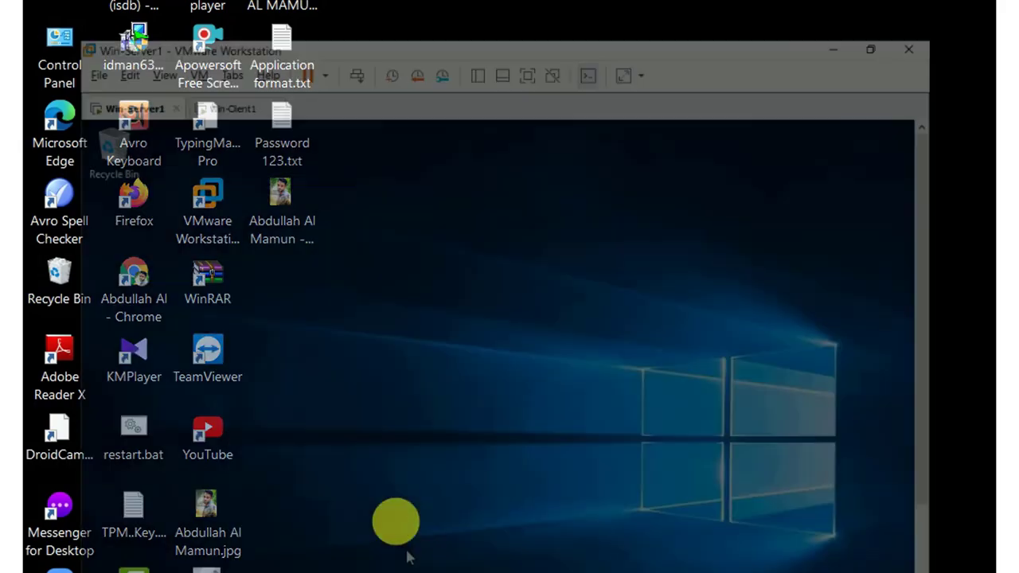
left_click(192, 15)
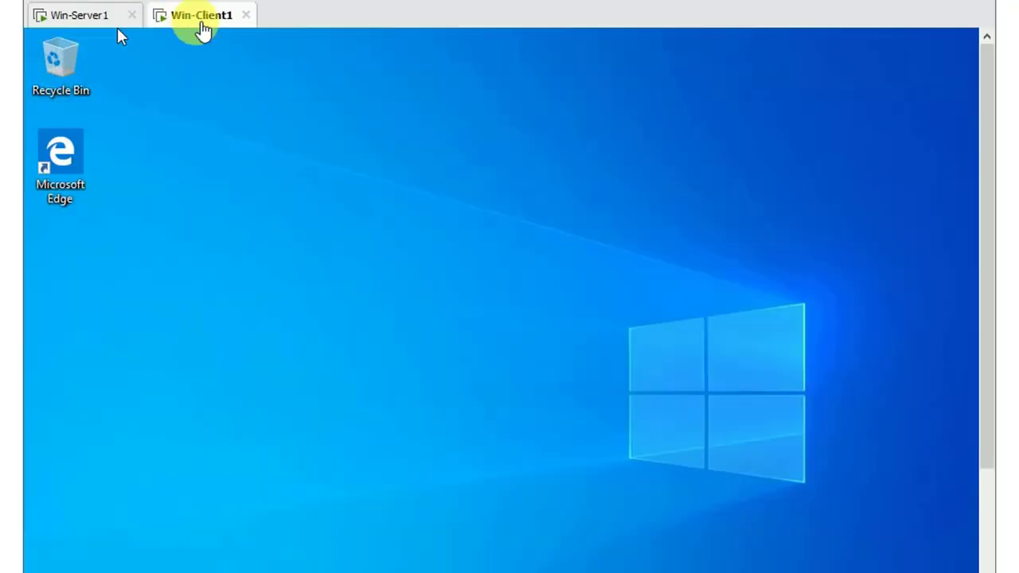
mouse_move(983, 164)
left_mouse_down()
mouse_move(987, 298)
mouse_move(987, 151)
left_mouse_up()
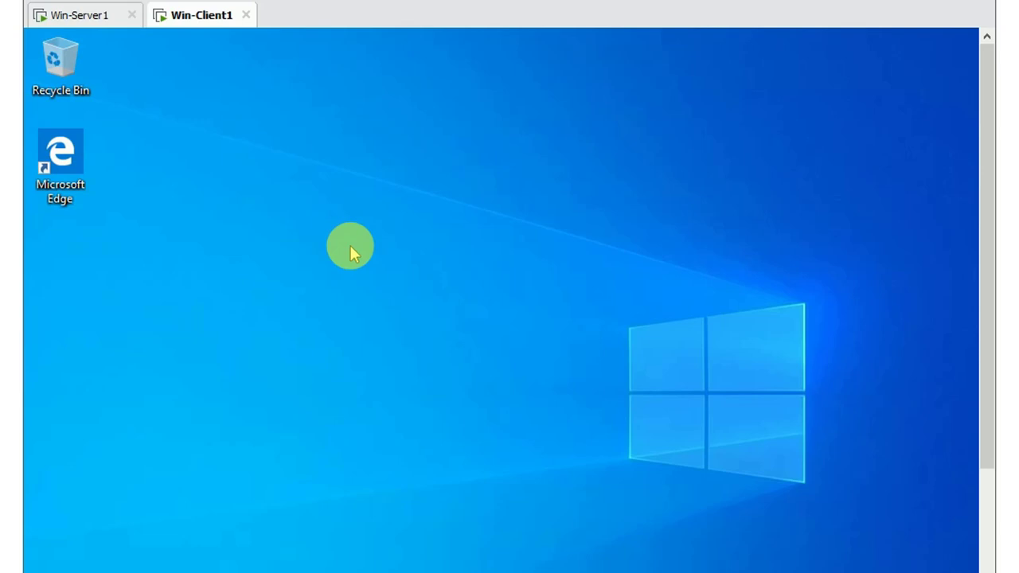
Step: Launch services.msc from the Run dialog on the client
key("super+r")
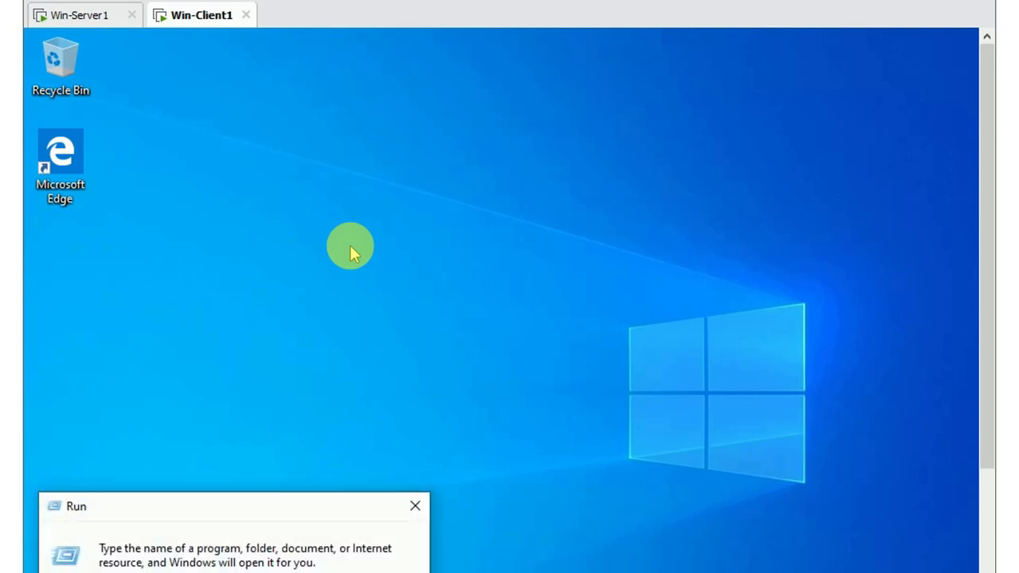
left_click_drag(269, 501, 378, 231)
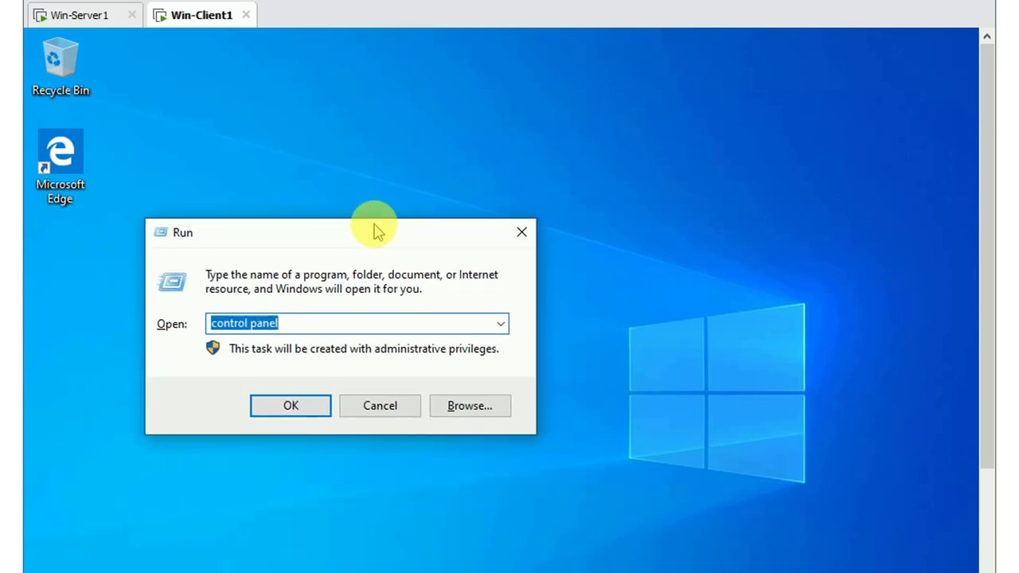
key("BackSpace")
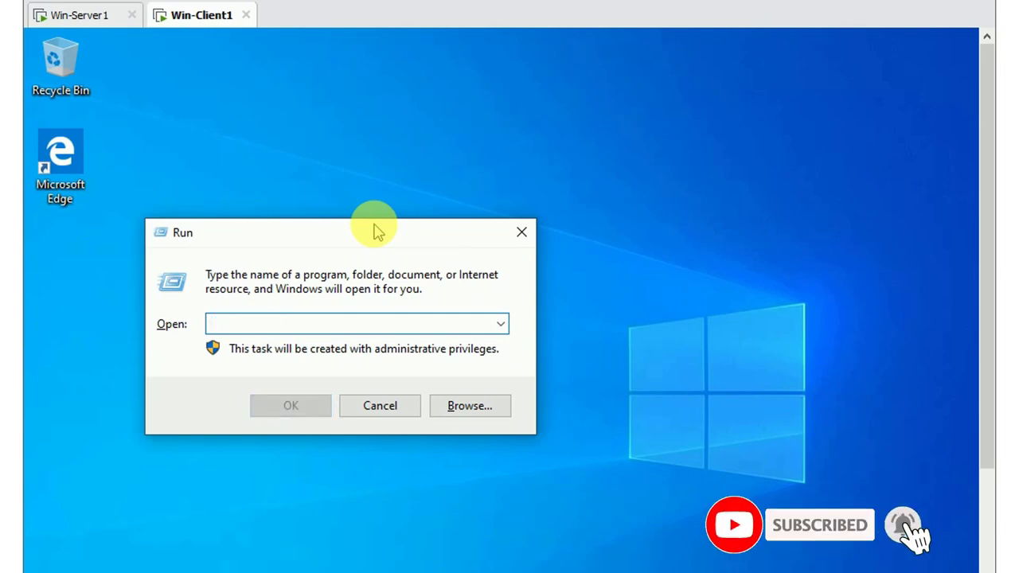
type("se")
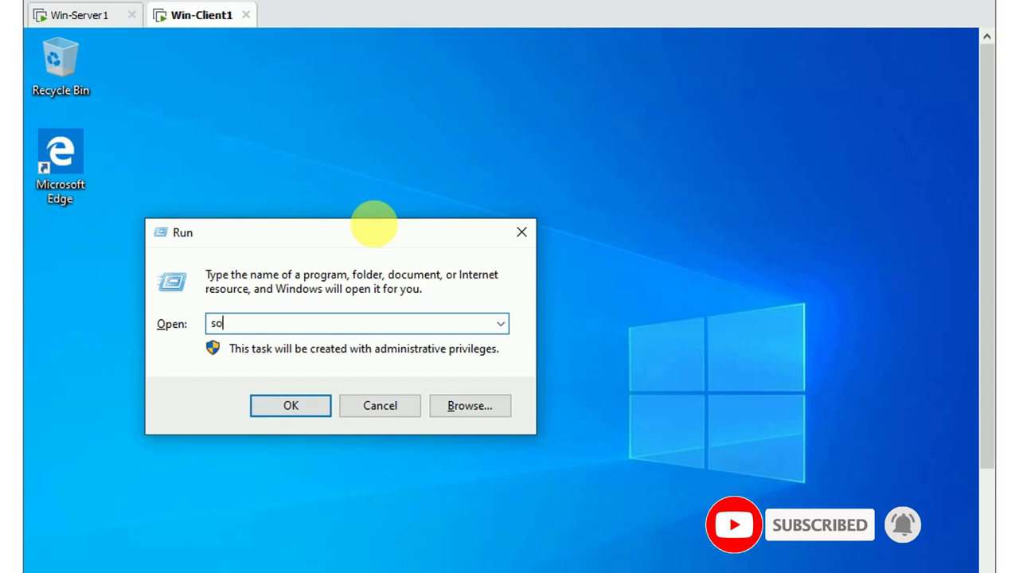
type("tb")
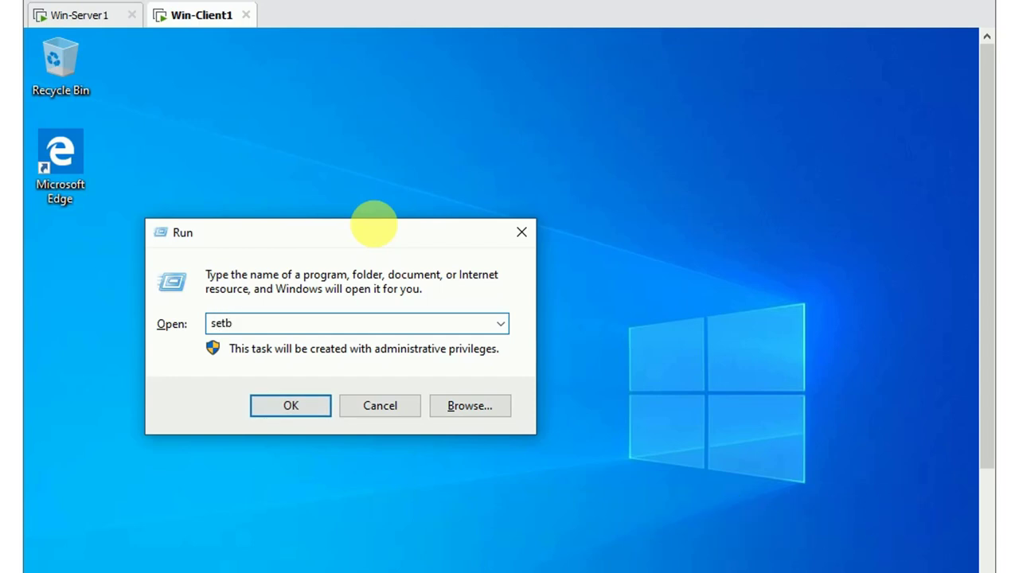
key("BackSpace")
type("vice")
key("Left")
key("Left")
key("Left")
key("Left")
key("BackSpace")
type("e")
key("BackSpace")
type("r")
key("Right")
key("Right")
key("Right")
key("Right")
type("s.msc")
key("Return")
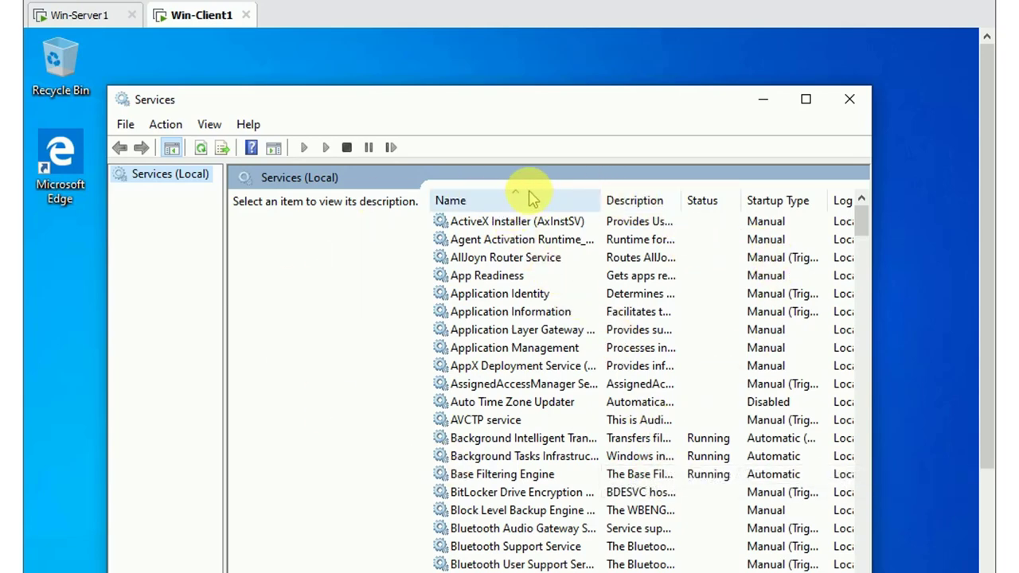
Step: Sort the services by name in descending order and open the properties of the Windows Update service
left_click(532, 198)
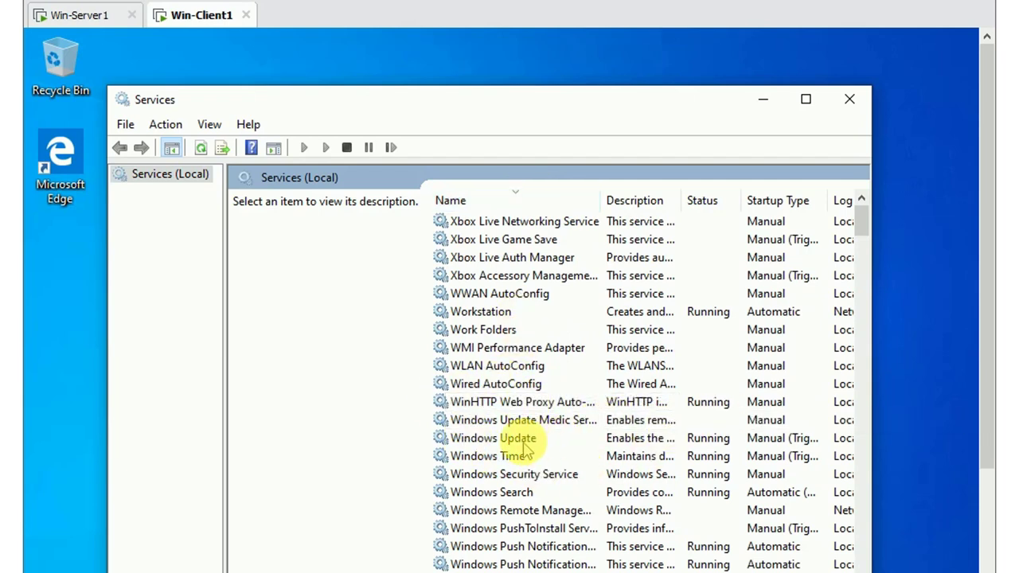
double_click(581, 439)
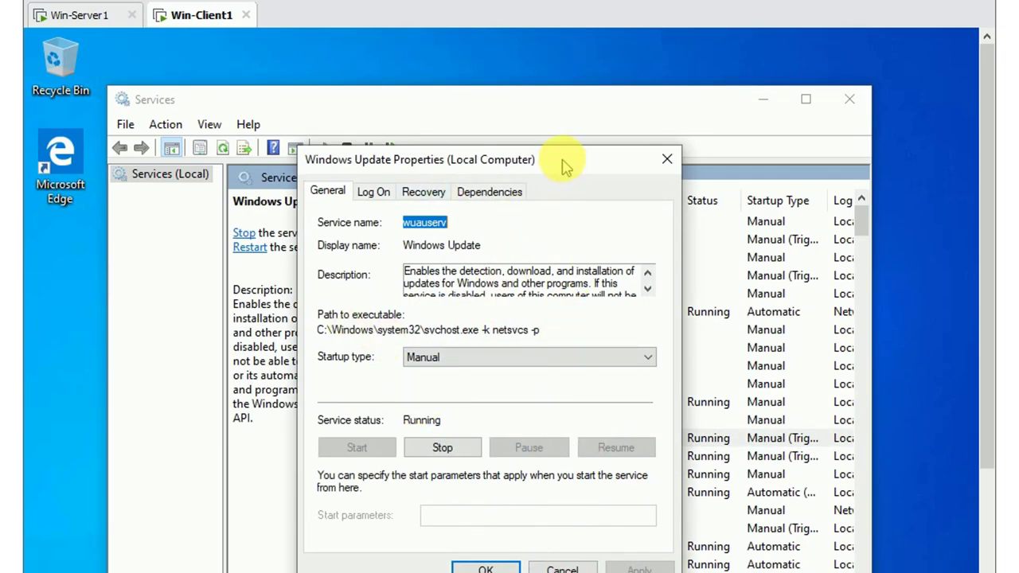
left_click_drag(565, 165, 536, 81)
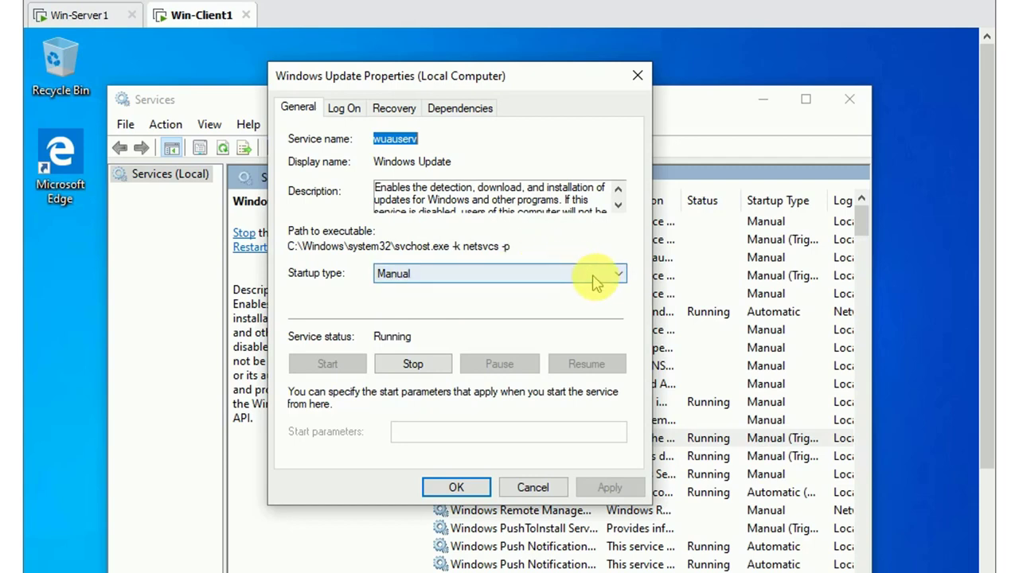
Step: Review the startup type options of the Windows Update service and close its properties without changing them
left_click(620, 277)
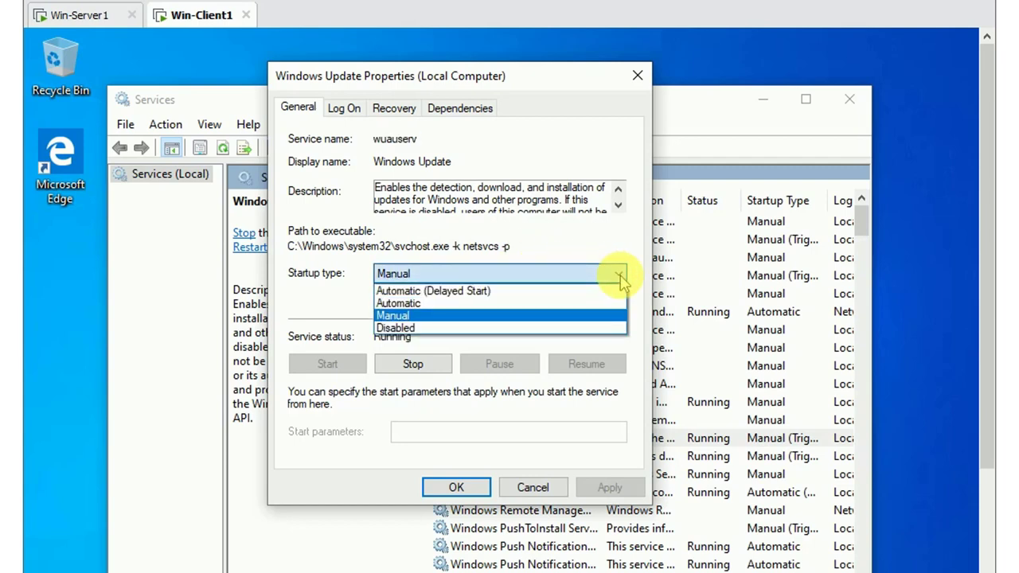
left_click(620, 277)
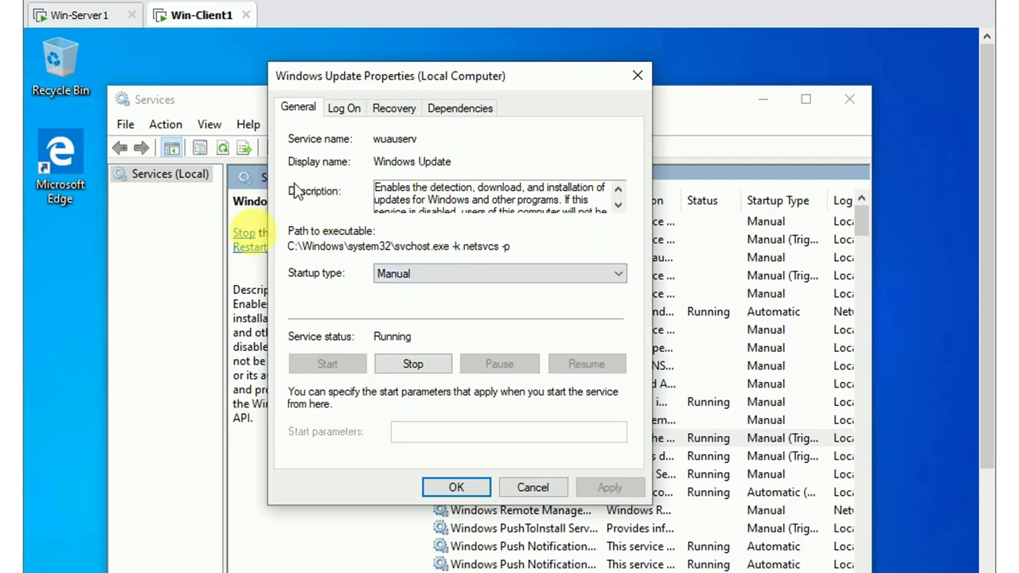
left_click(614, 273)
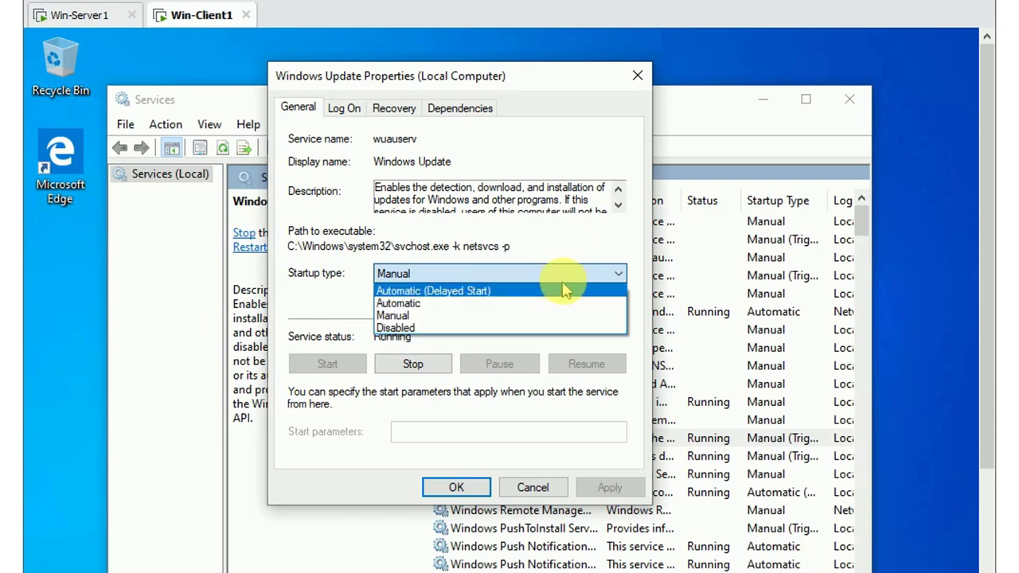
left_click(619, 277)
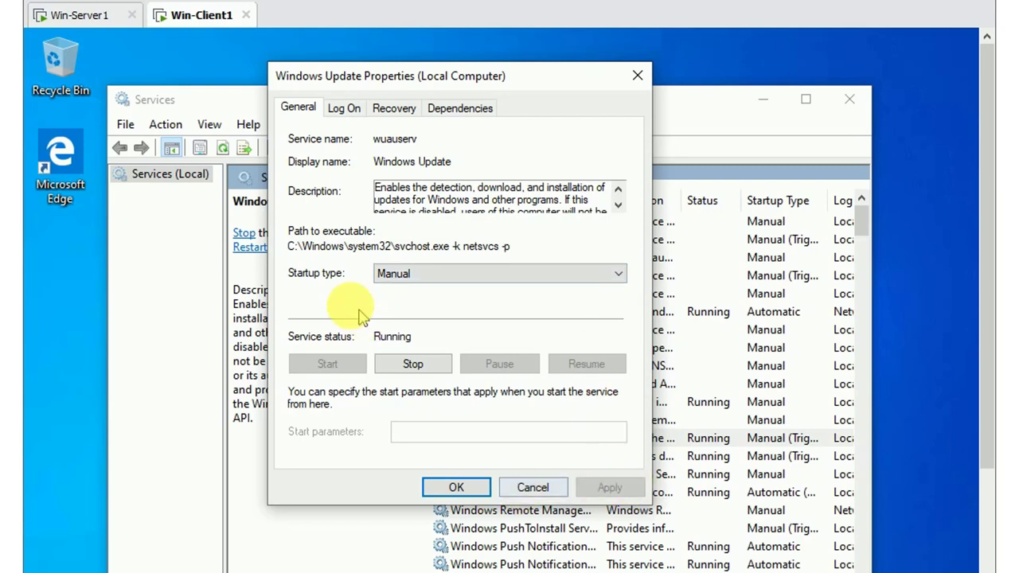
left_click(456, 488)
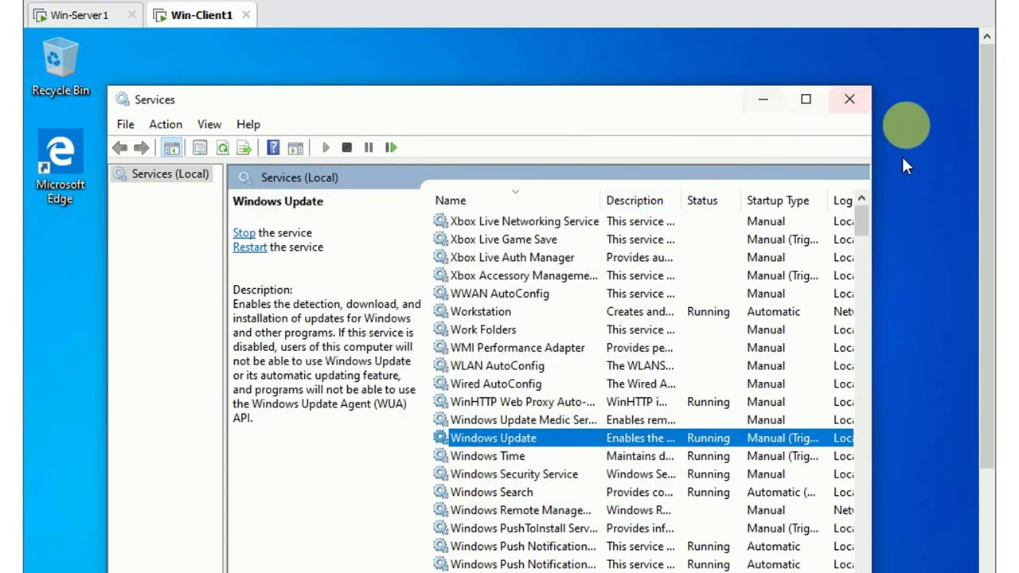
Step: Minimize the Services window and open Server Manager on the Win-Server1 virtual machine
left_click(764, 102)
left_click(83, 16)
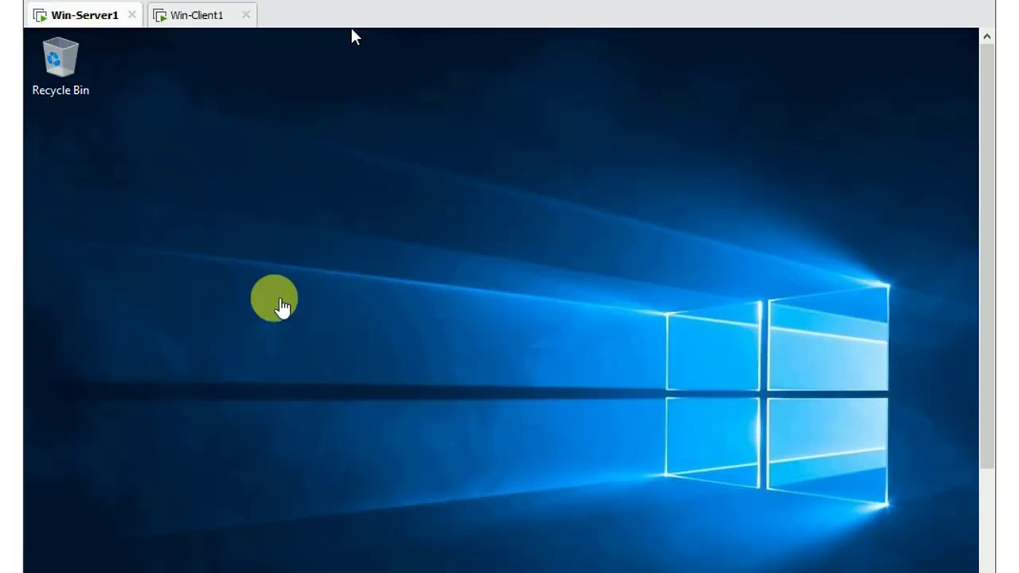
left_click_drag(986, 119, 982, 261)
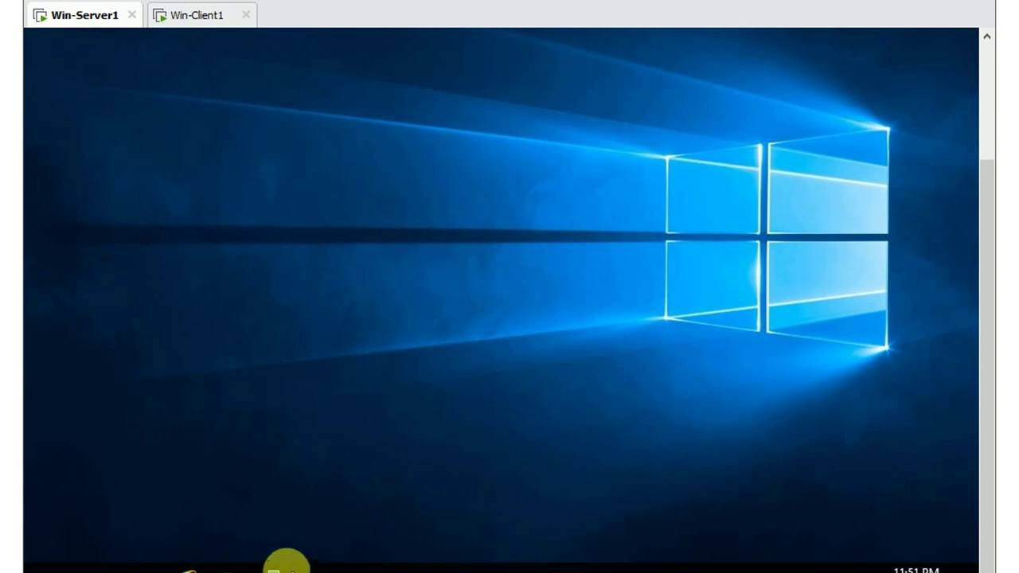
left_click(274, 565)
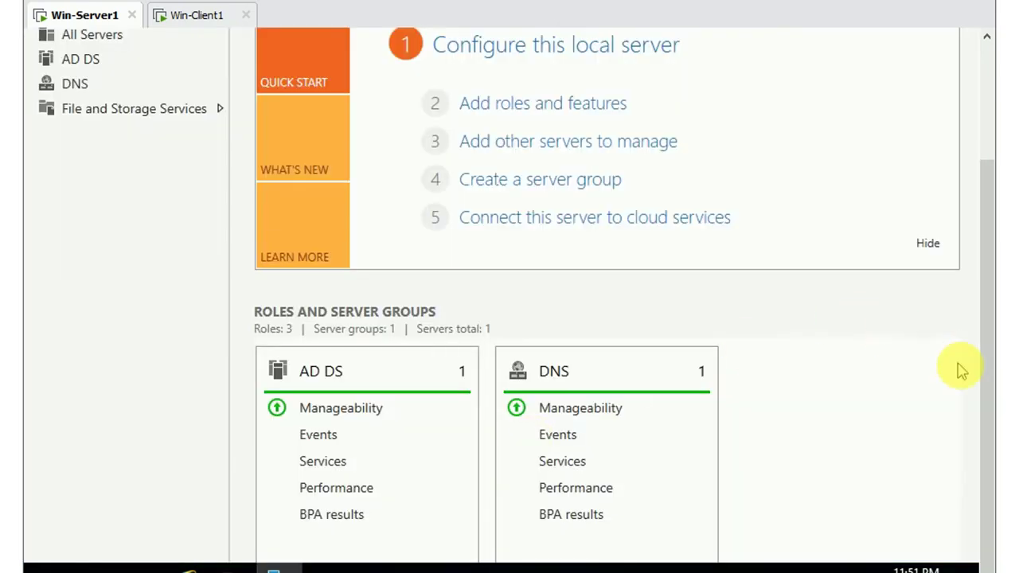
left_click_drag(989, 420, 987, 278)
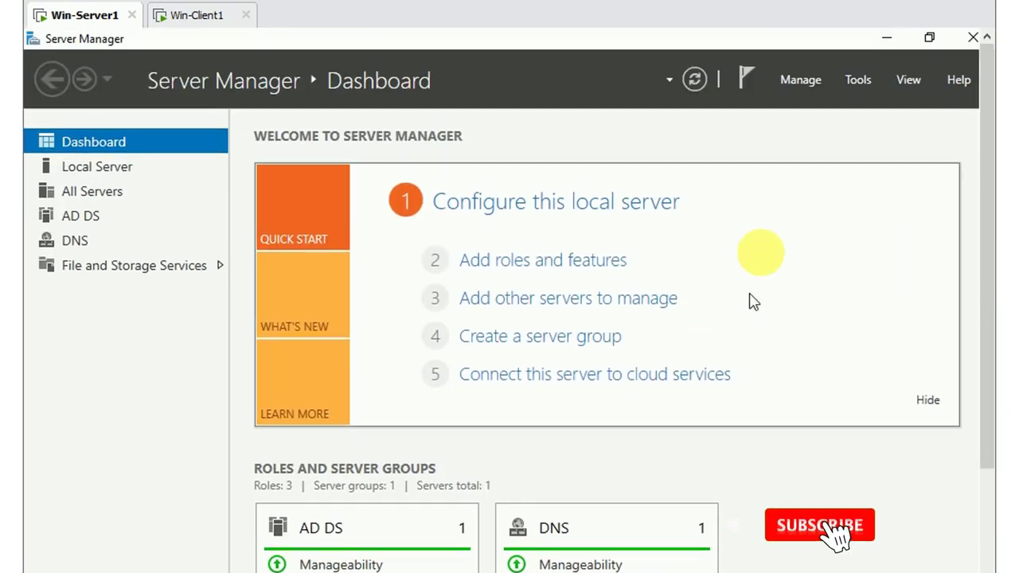
Step: Open Group Policy Management and expand the forest down to the contents of the abc.com domain
left_click(865, 83)
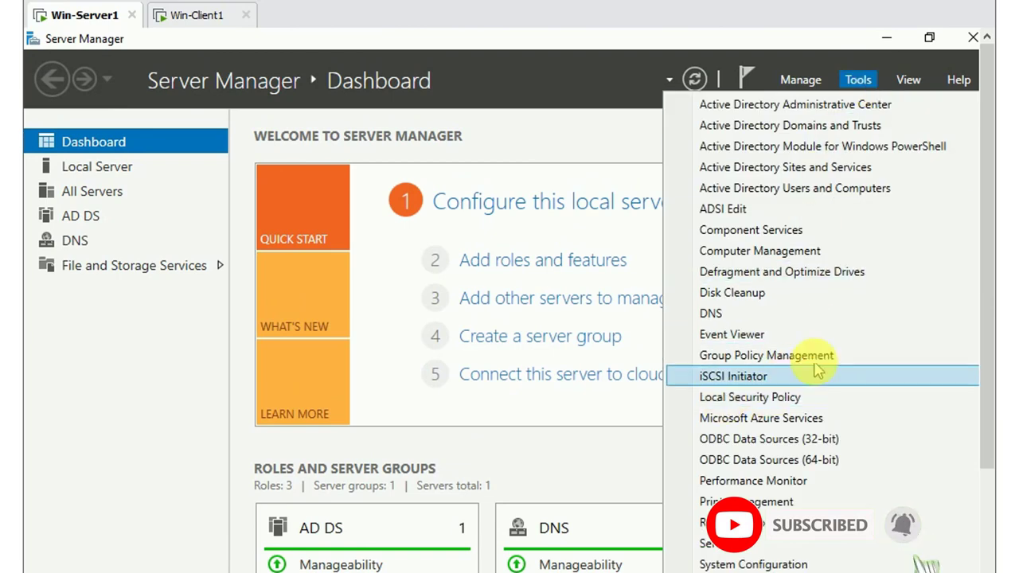
left_click(760, 356)
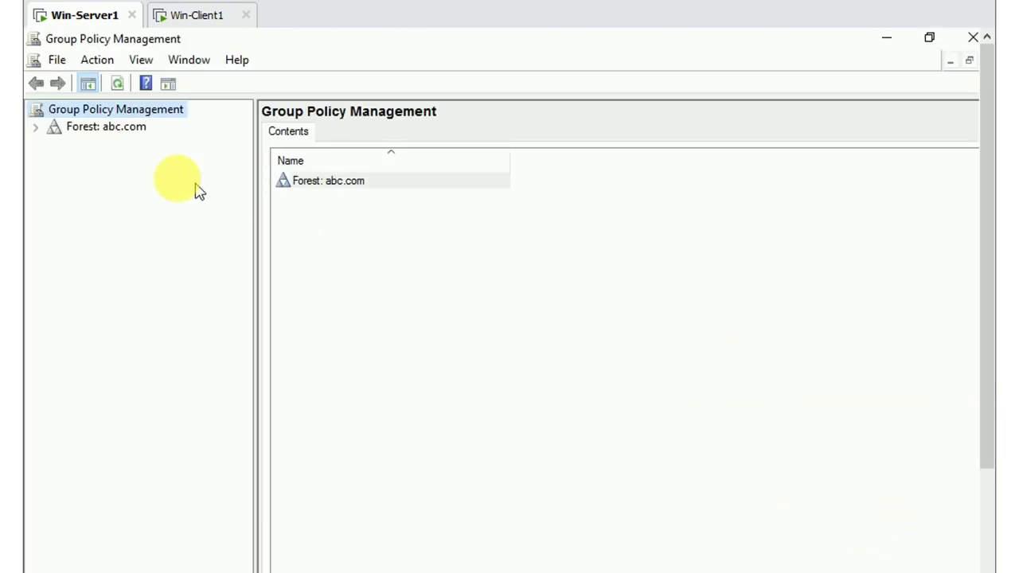
left_click(35, 129)
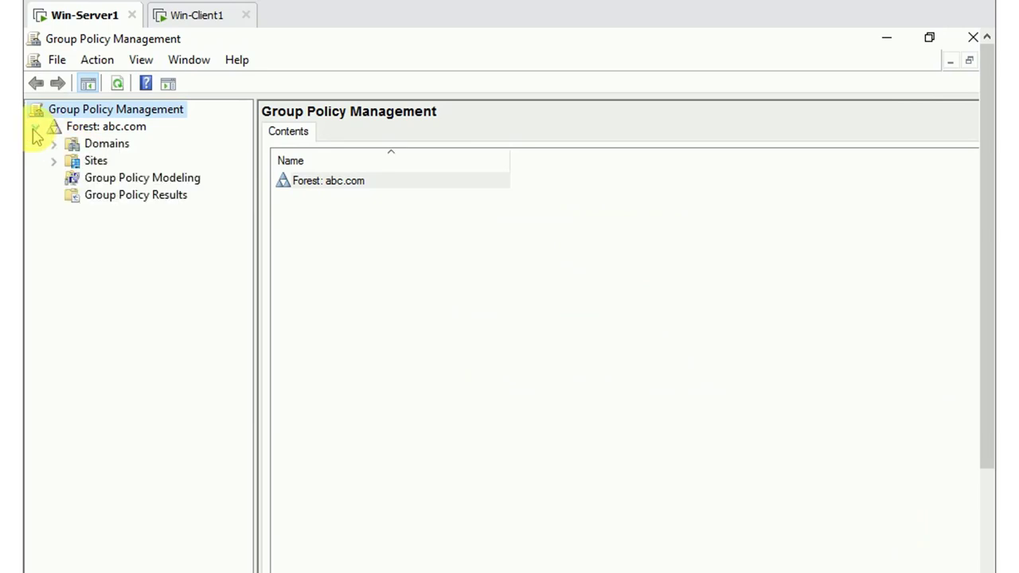
left_click(53, 144)
left_click(72, 161)
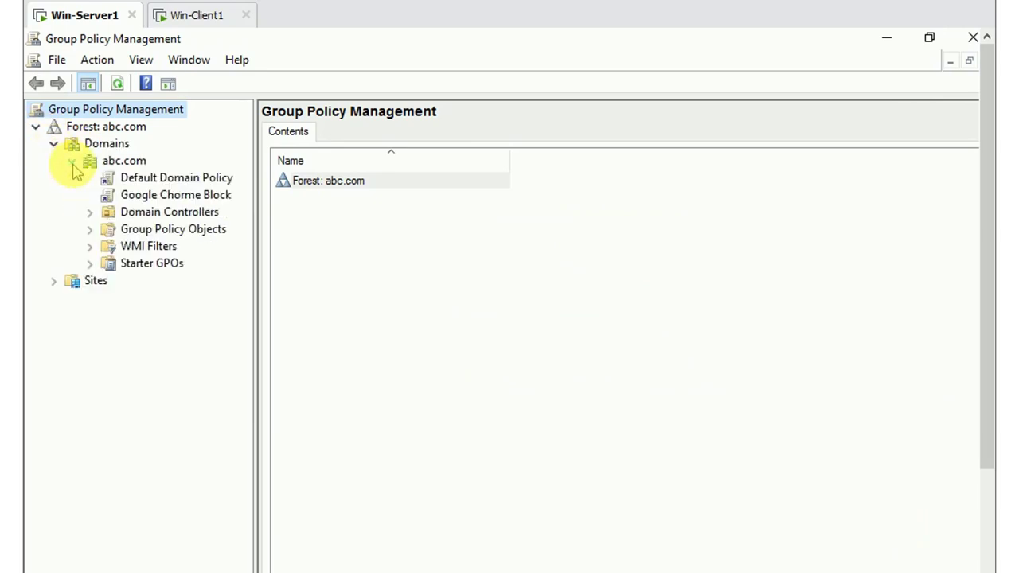
left_click_drag(256, 256, 246, 254)
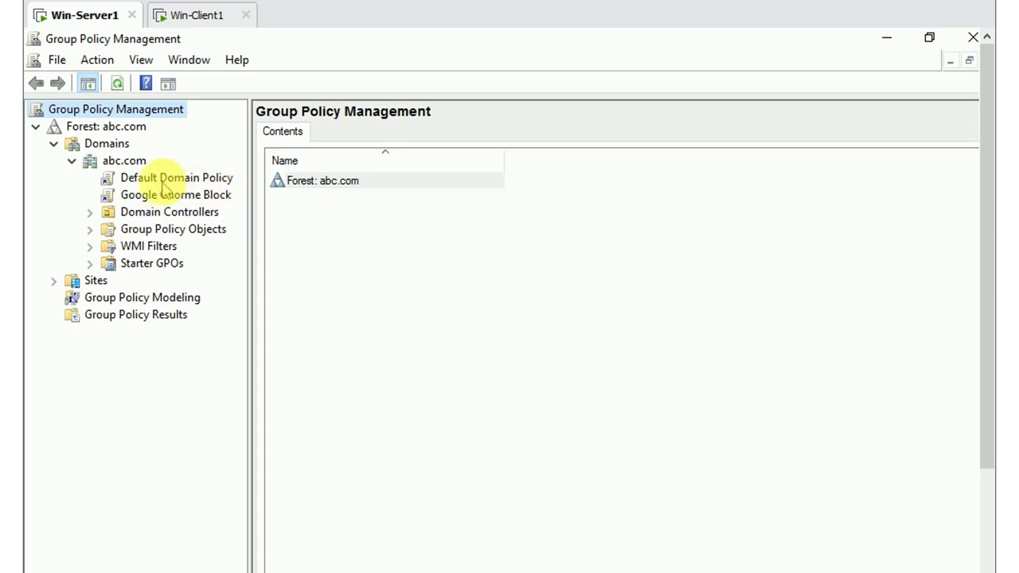
Step: Open the Default Domain Policy for editing and maximize the Group Policy Management Editor
right_click(229, 183)
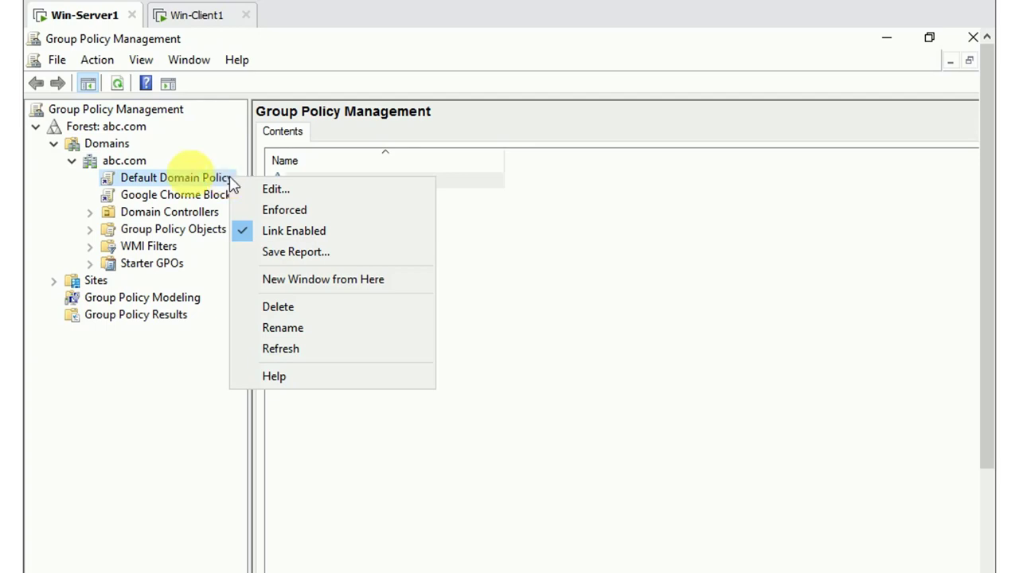
left_click(296, 192)
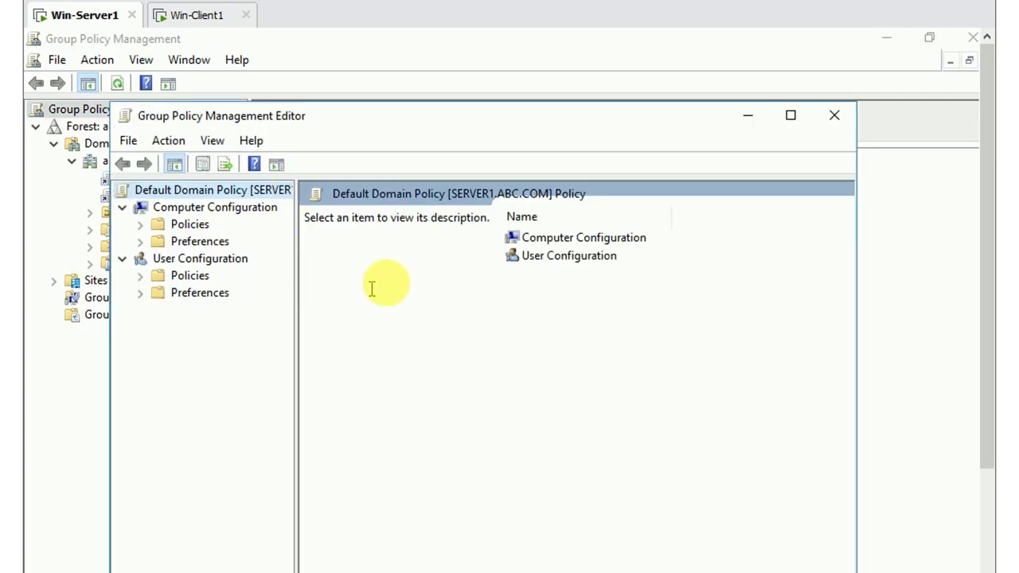
left_click(791, 117)
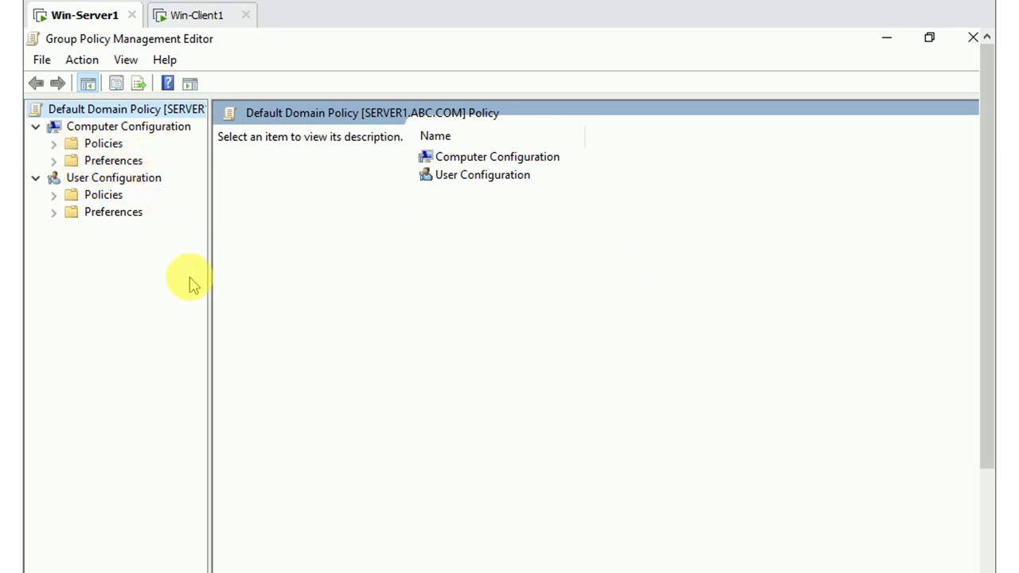
Step: Expand Policies, Windows Settings and Security Settings under Computer Configuration, widening the tree to fit the names
left_click(54, 143)
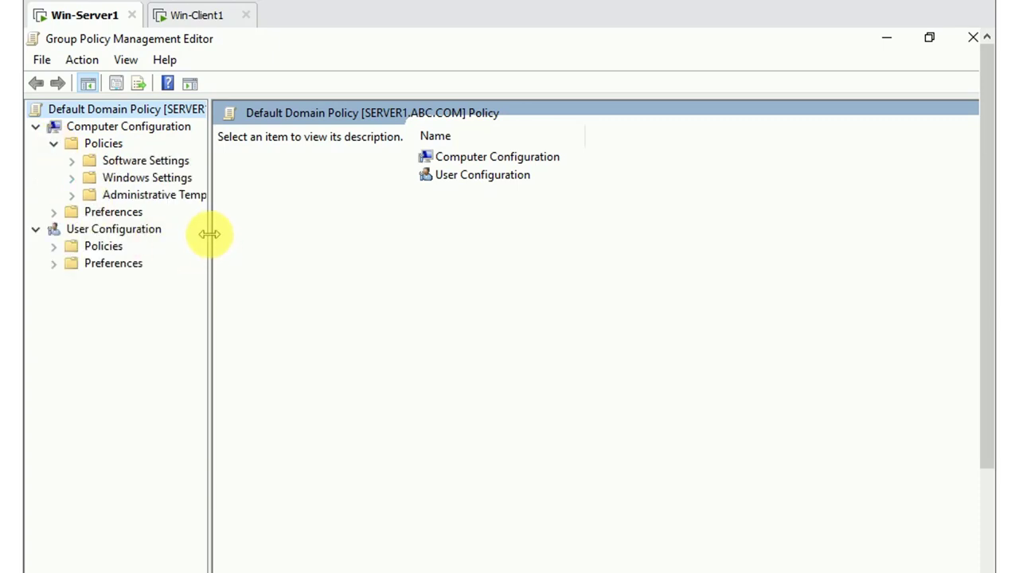
left_click_drag(209, 234, 246, 242)
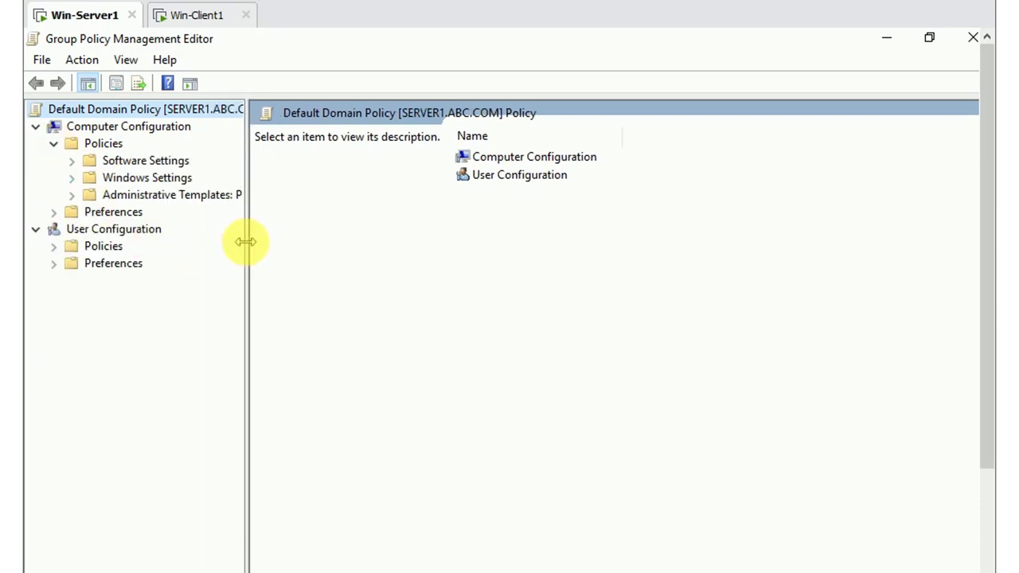
left_click(71, 180)
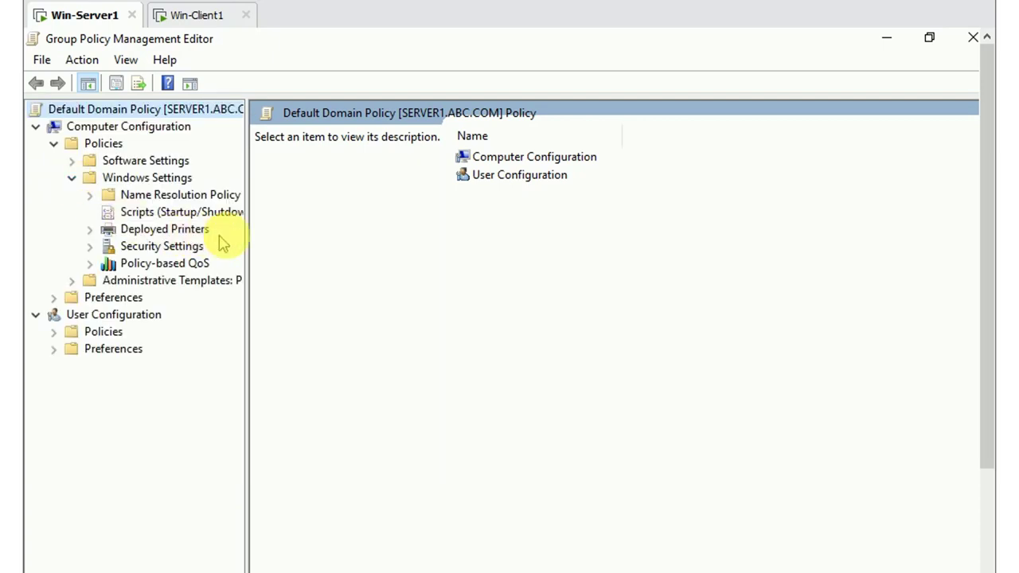
left_click_drag(247, 235, 282, 241)
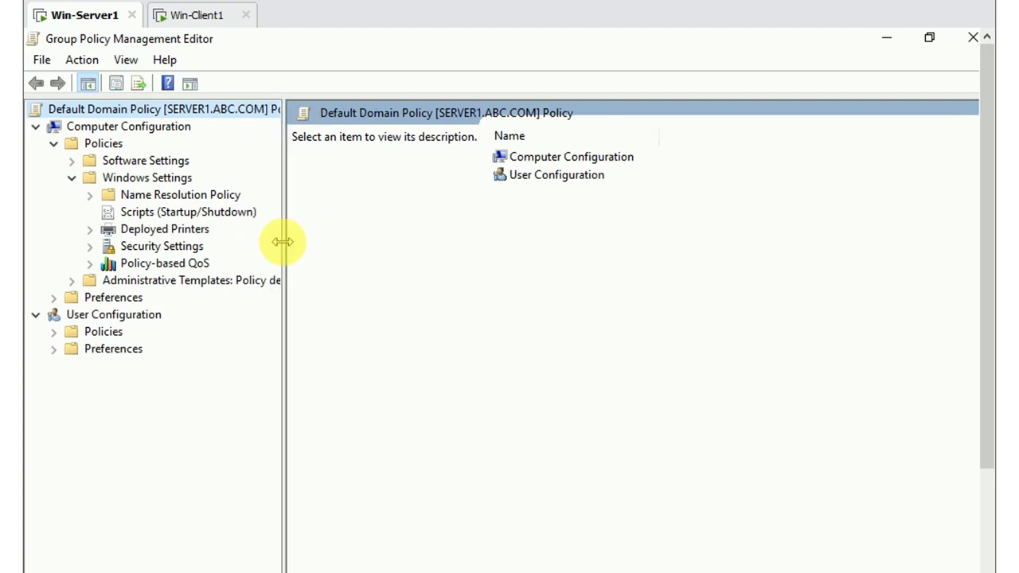
left_click(91, 247)
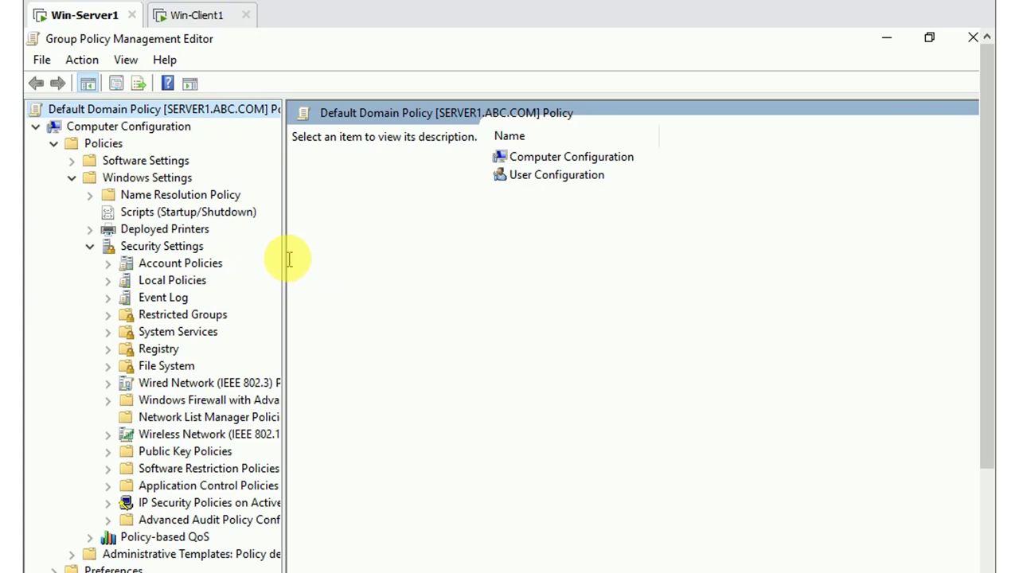
left_click_drag(284, 255, 318, 257)
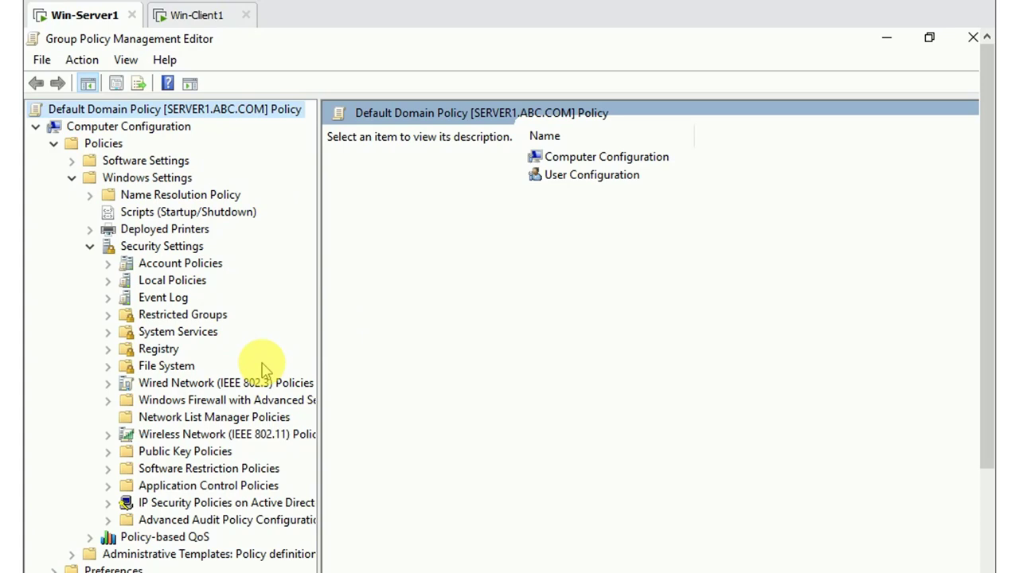
Step: Open System Services under Security Settings and sort the services by name in descending order
left_click(108, 332)
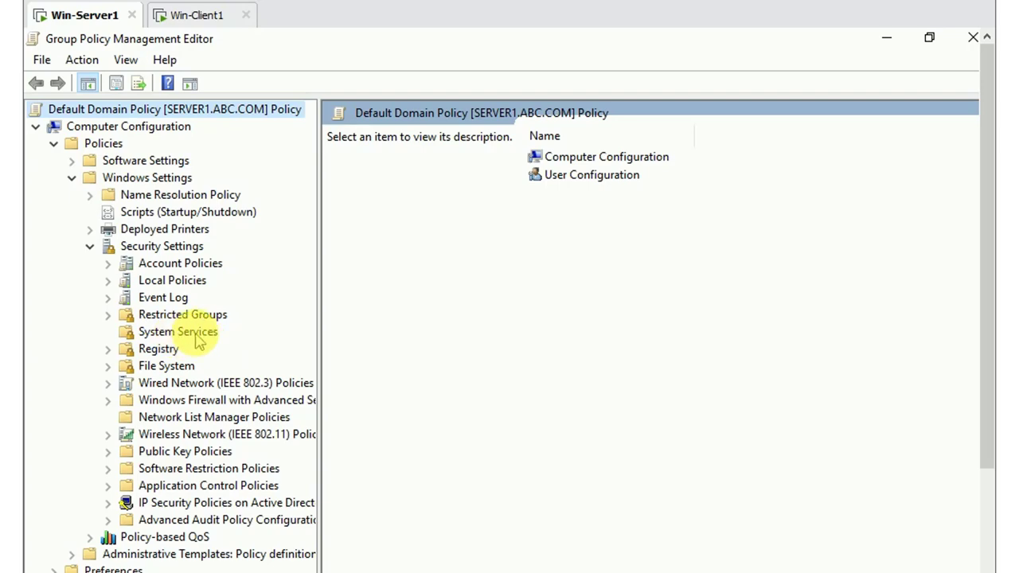
left_click(205, 336)
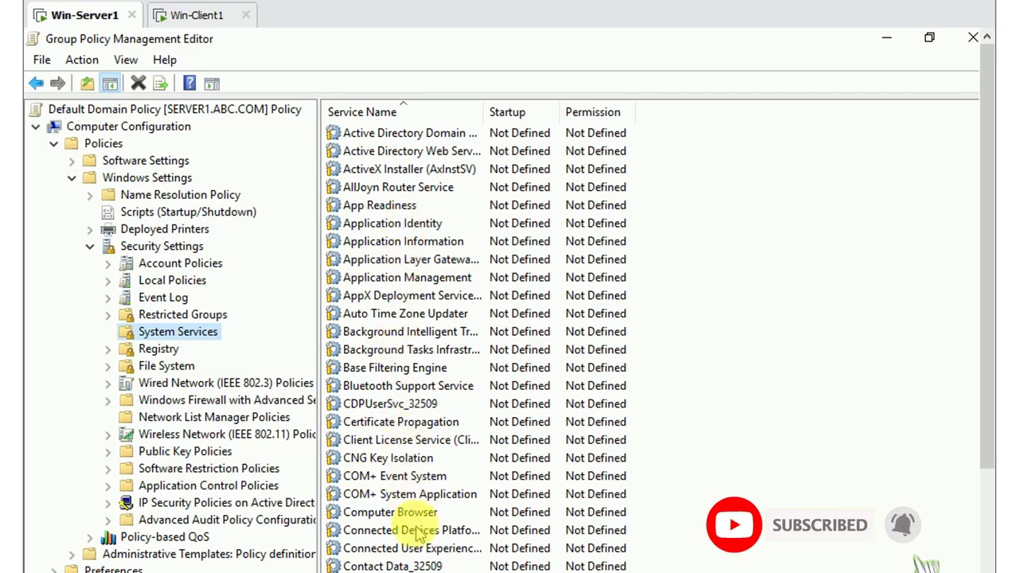
left_click(408, 113)
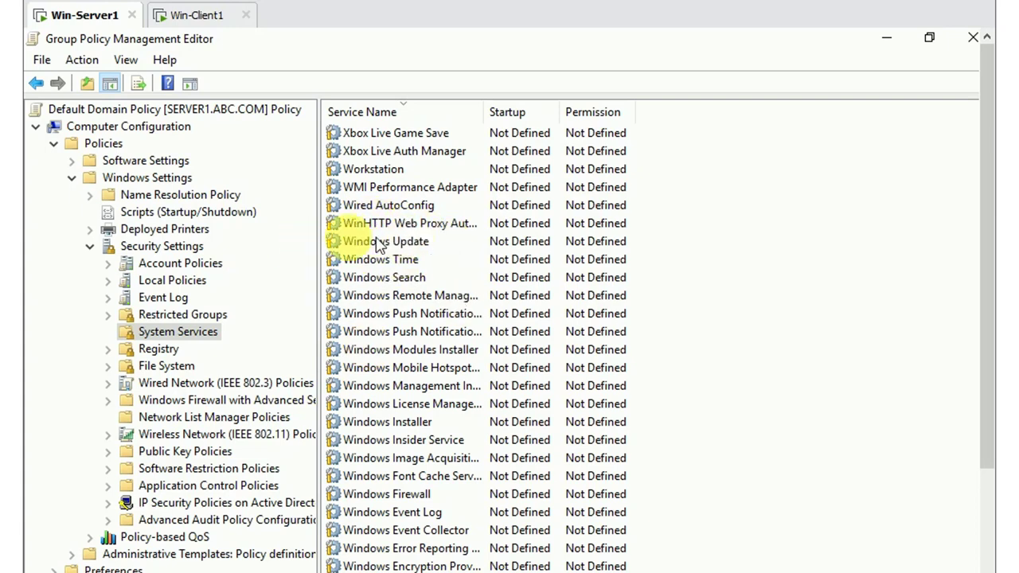
Step: Define the policy setting for the Windows Time service with the Disabled startup mode
right_click(499, 264)
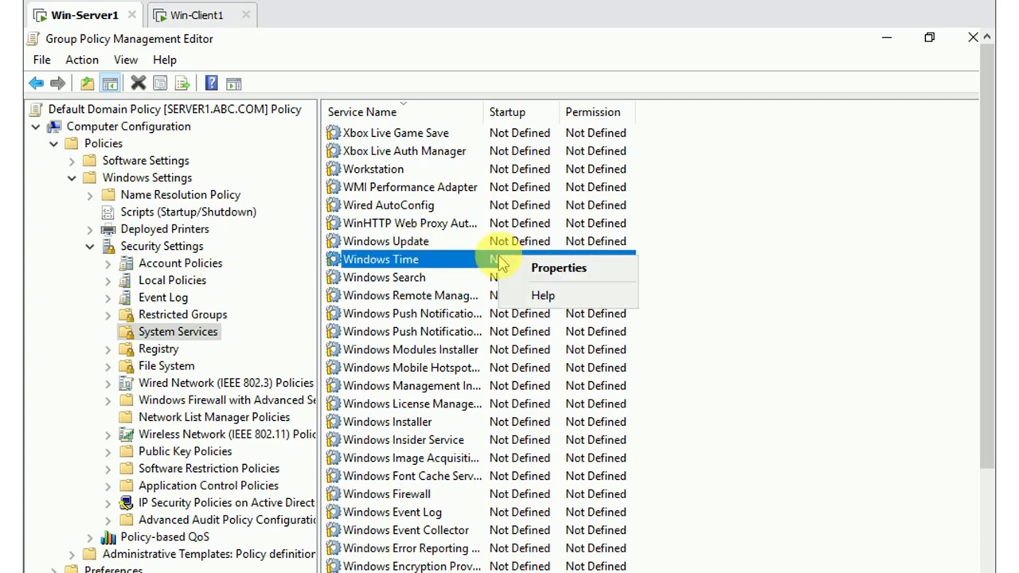
left_click(559, 268)
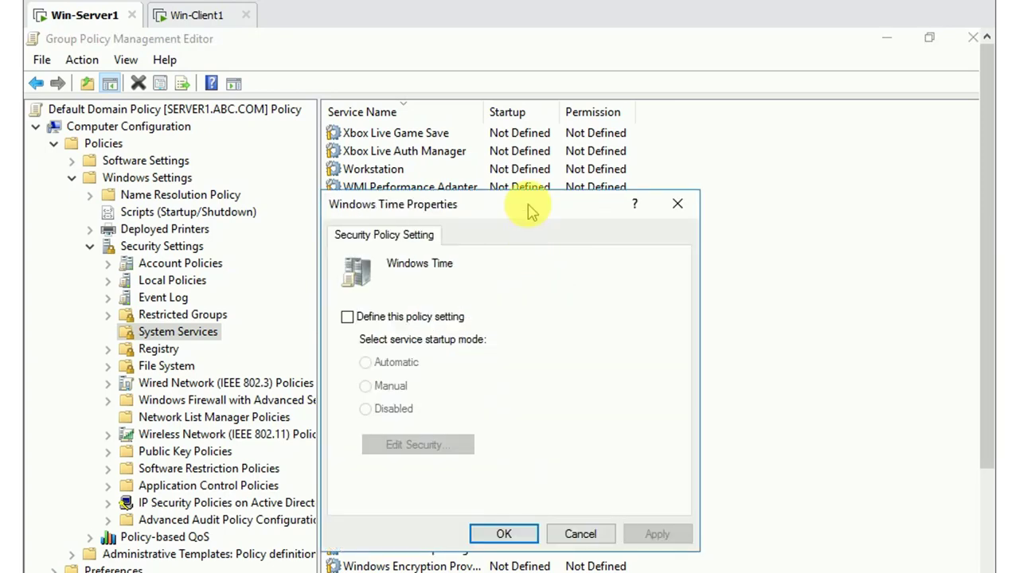
left_click_drag(535, 199, 560, 127)
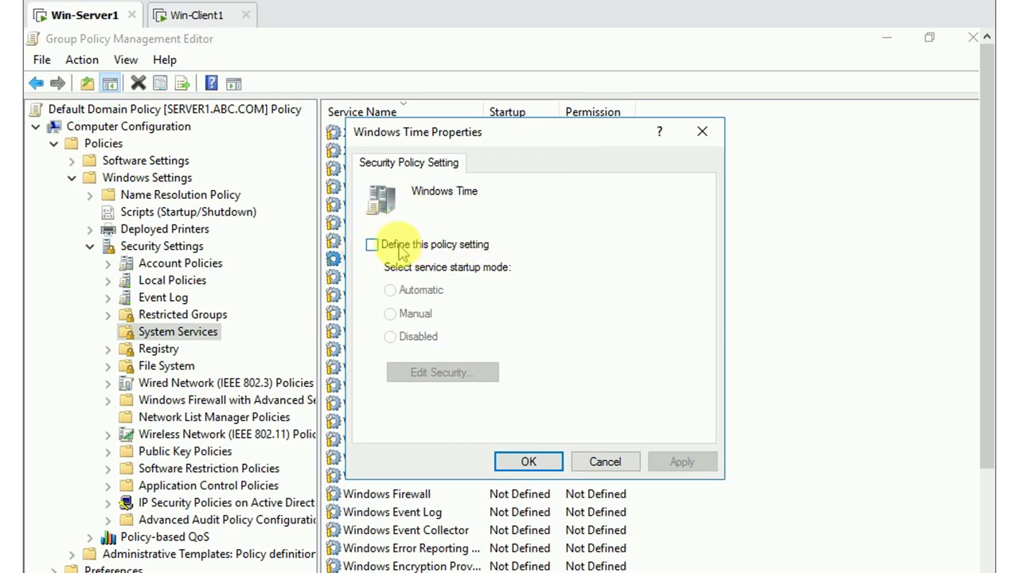
left_click(371, 245)
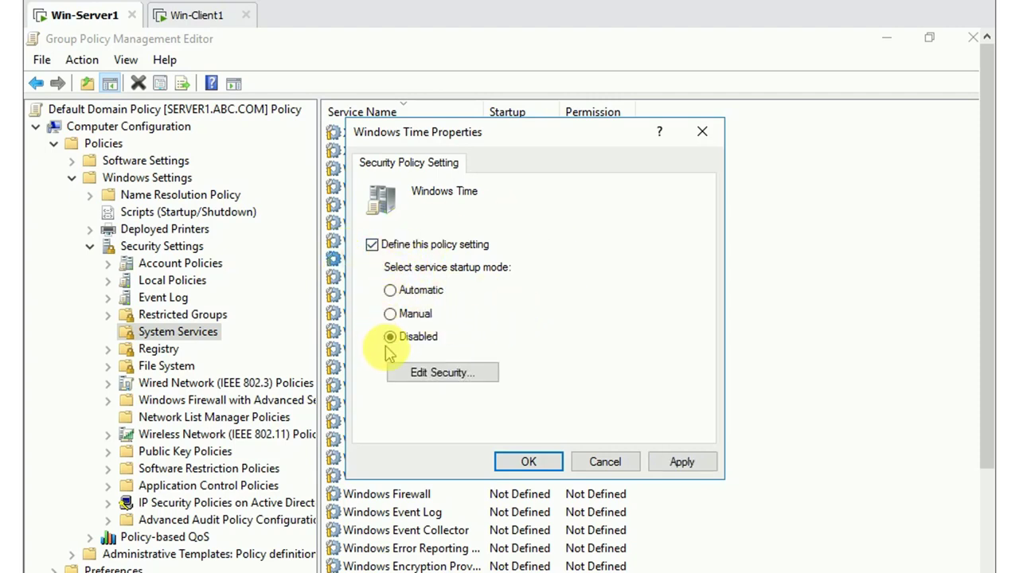
left_click(391, 291)
left_click(391, 314)
left_click(391, 338)
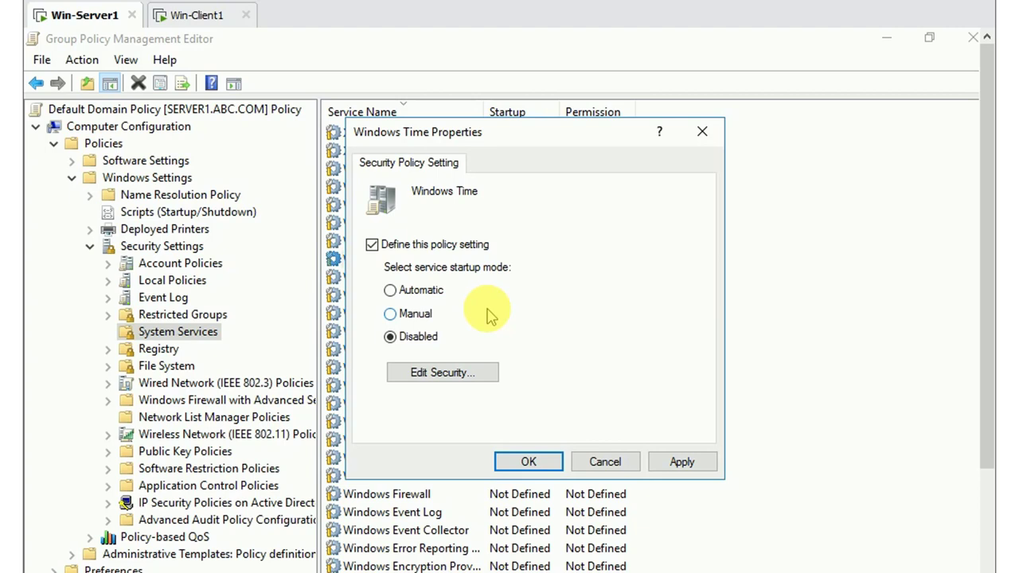
left_click(390, 337)
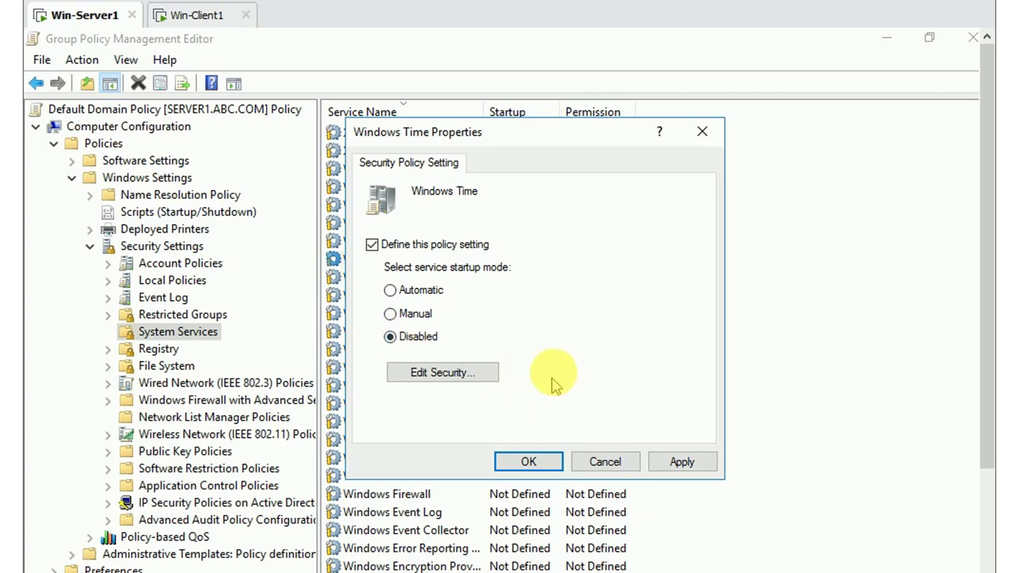
Step: Review the security permissions for Windows Time without editing them and apply the service's policy setting
left_click(443, 374)
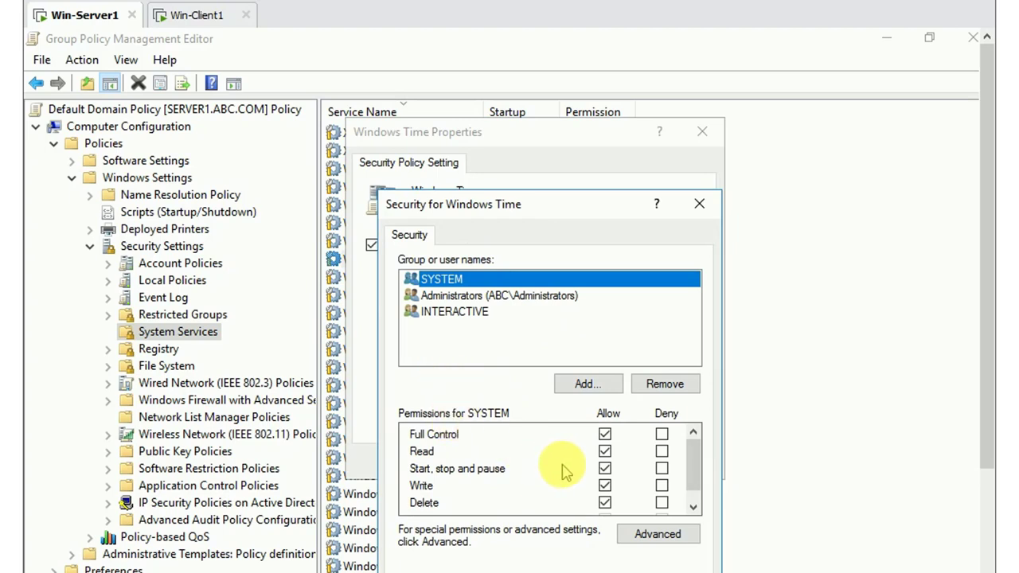
scroll(565, 471, "down", 1)
scroll(567, 473, "up", 1)
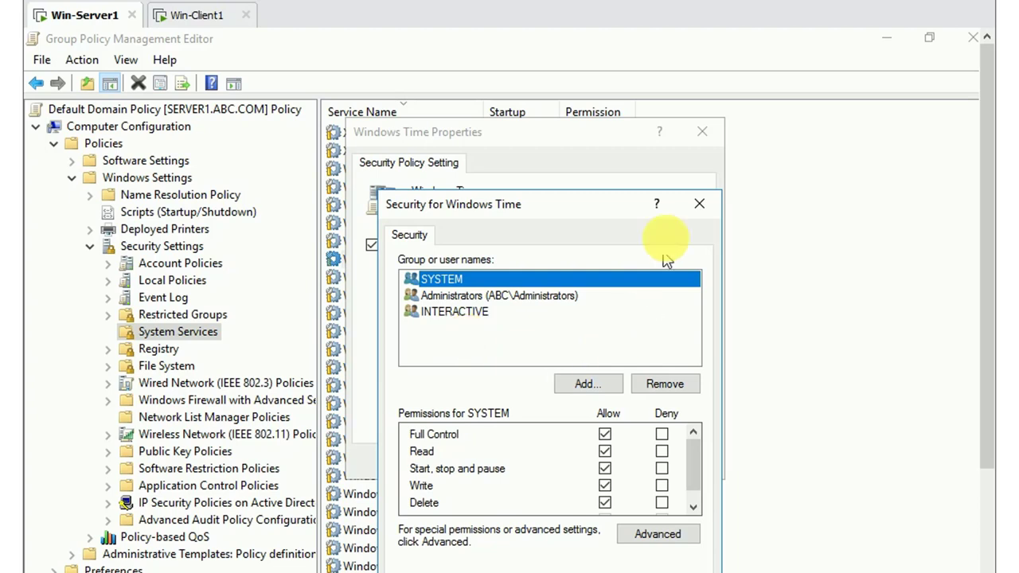
left_click(699, 204)
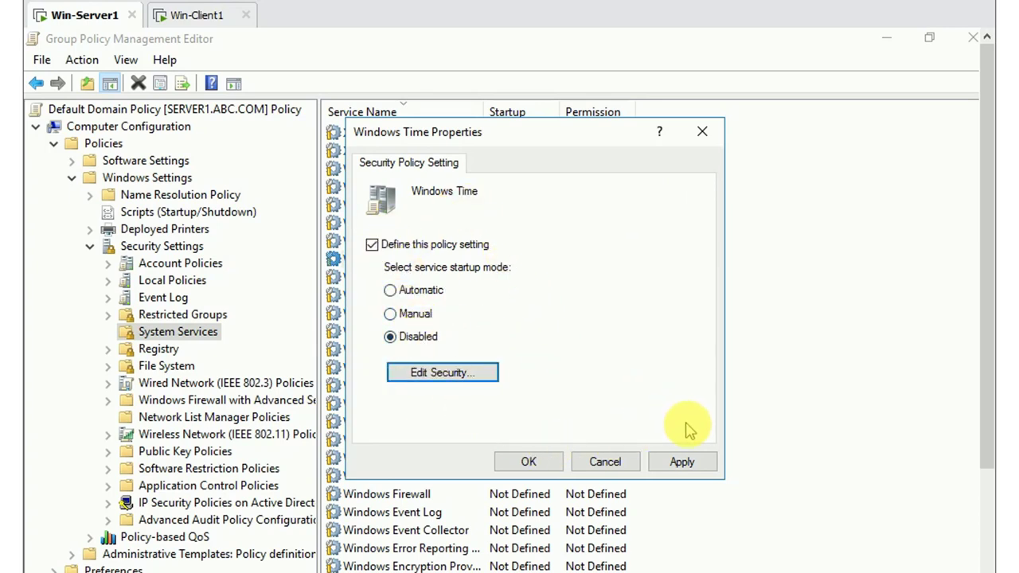
left_click(688, 467)
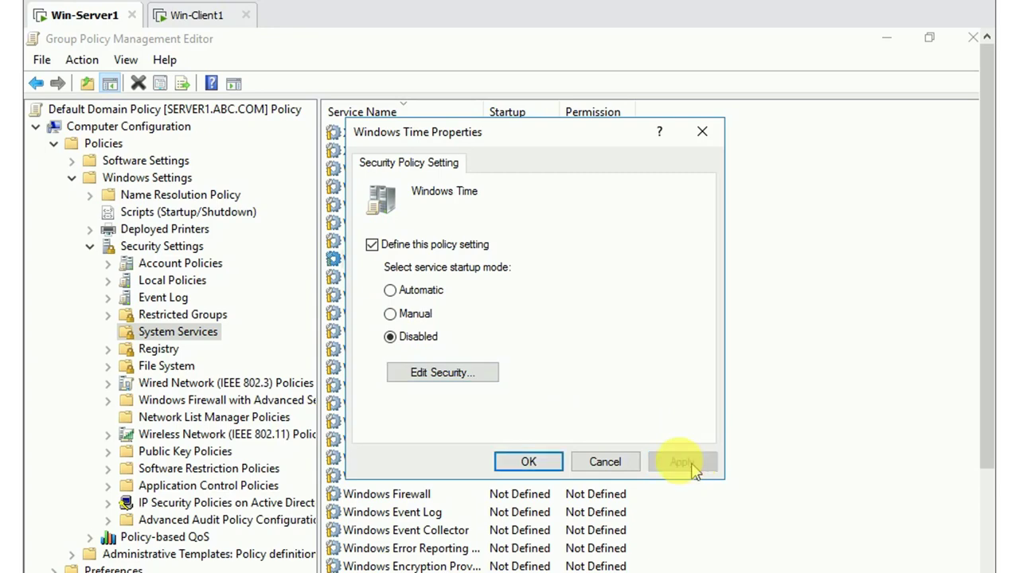
left_click(530, 458)
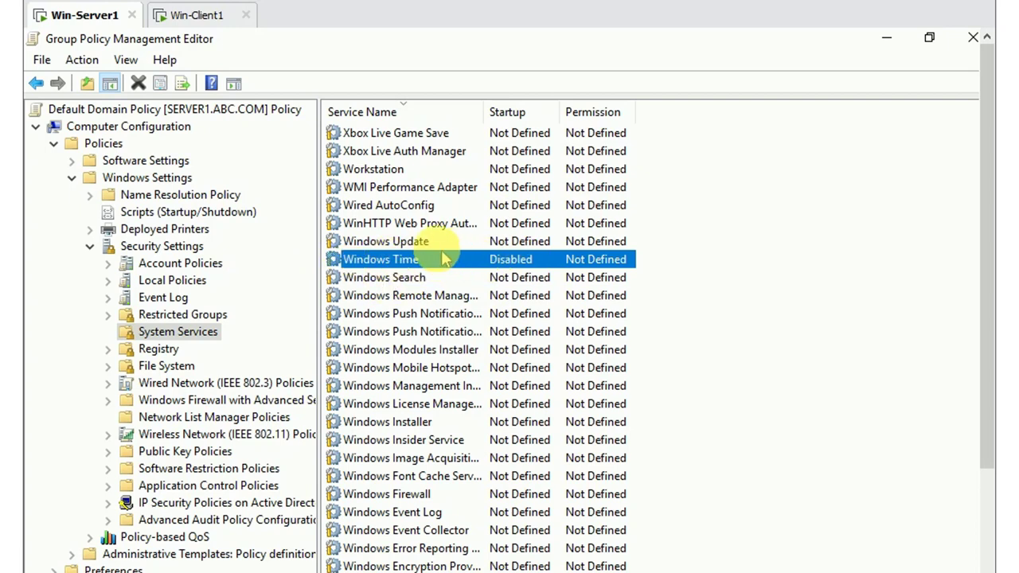
Step: Clear the defined policy setting for the Windows Time service and apply the change
right_click(522, 262)
left_click(567, 266)
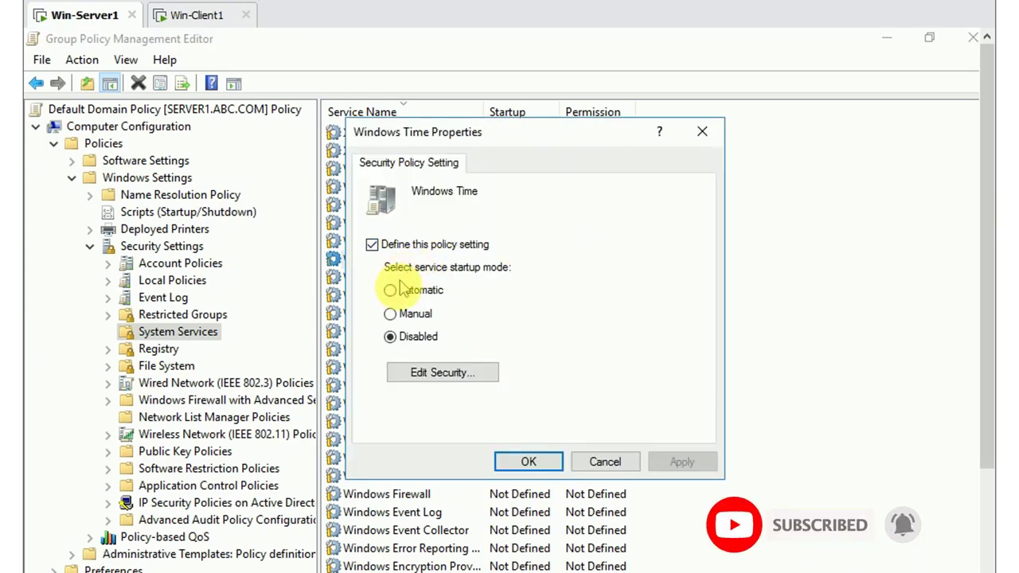
left_click(372, 245)
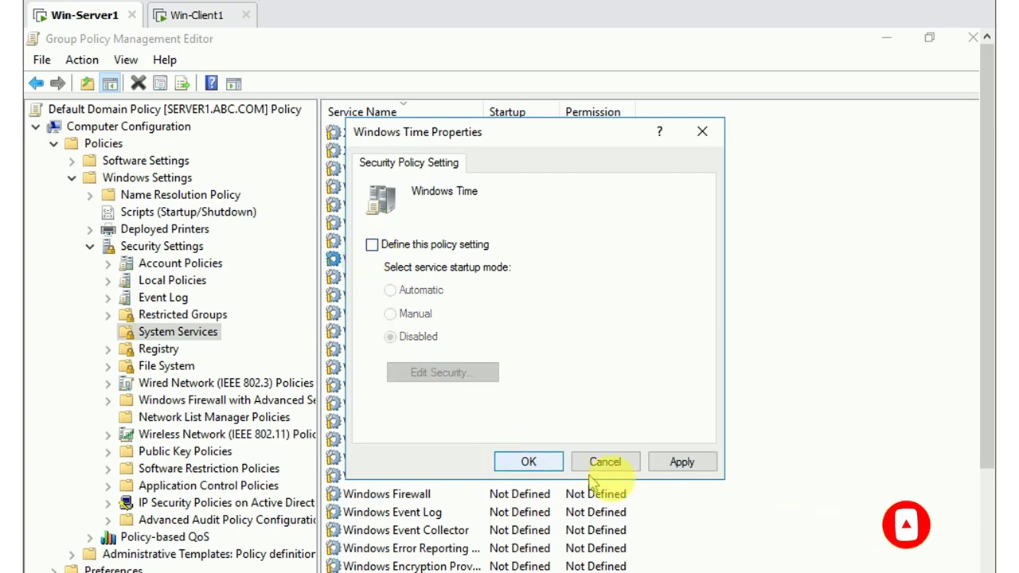
left_click(671, 463)
left_click(528, 460)
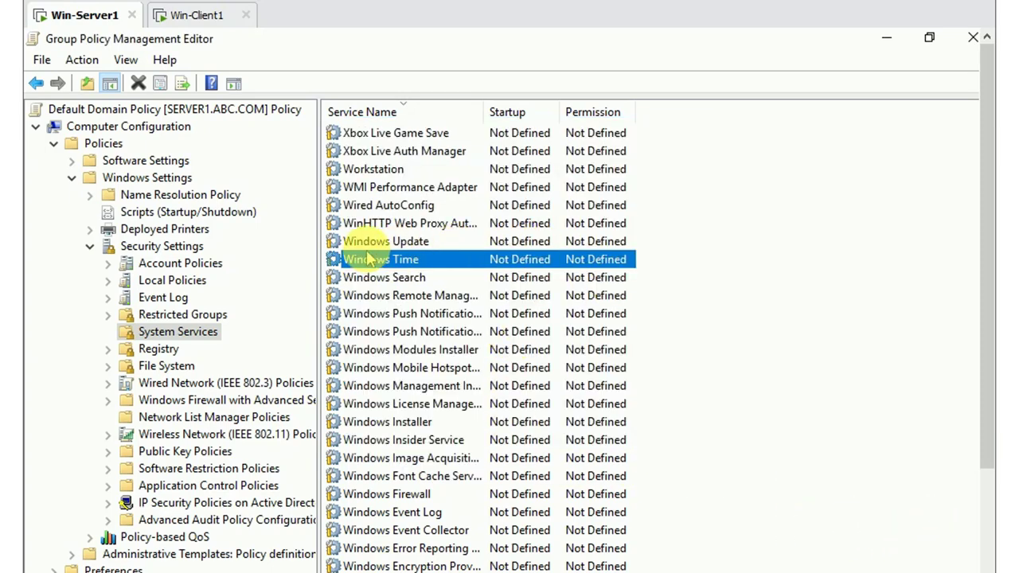
Step: Define the policy setting for the Windows Update service with the Disabled startup mode and apply it
left_click(513, 243)
right_click(513, 243)
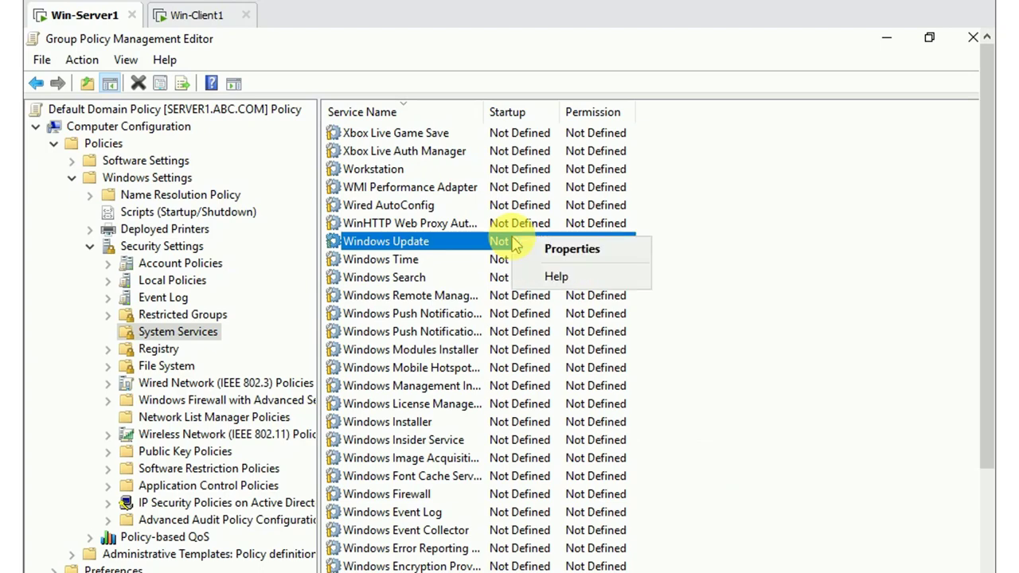
left_click(570, 251)
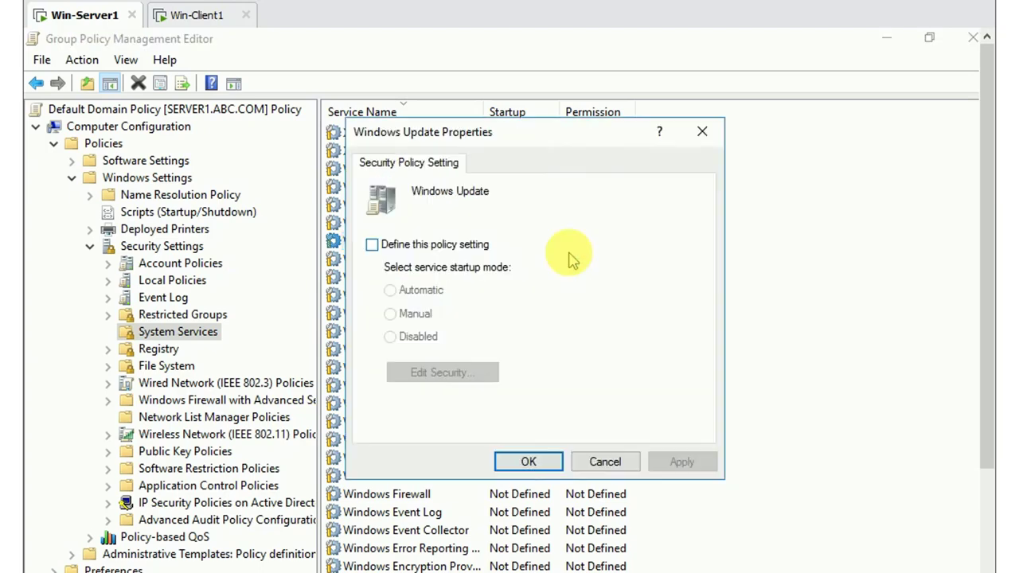
left_click(371, 245)
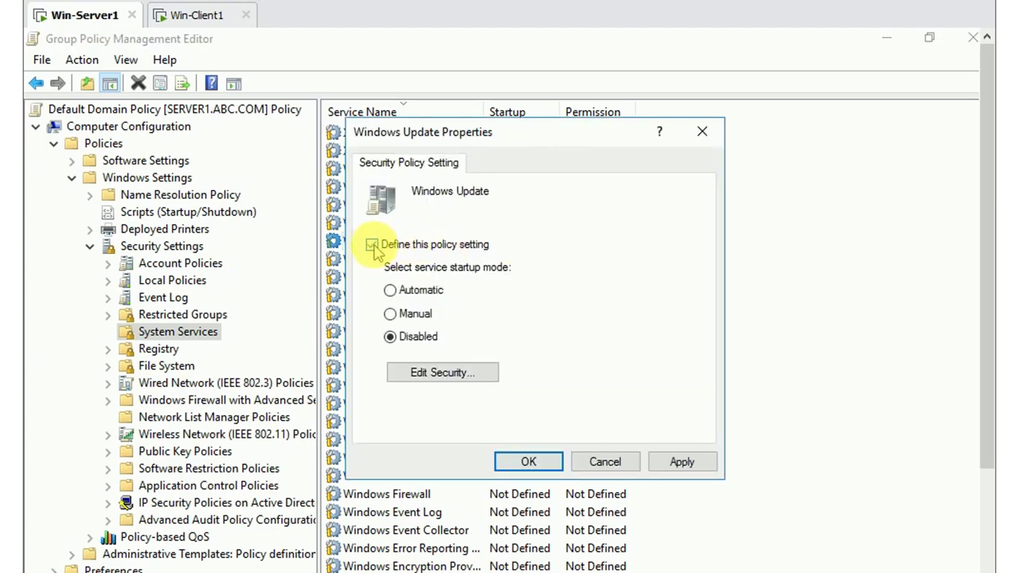
left_click(674, 462)
left_click(527, 462)
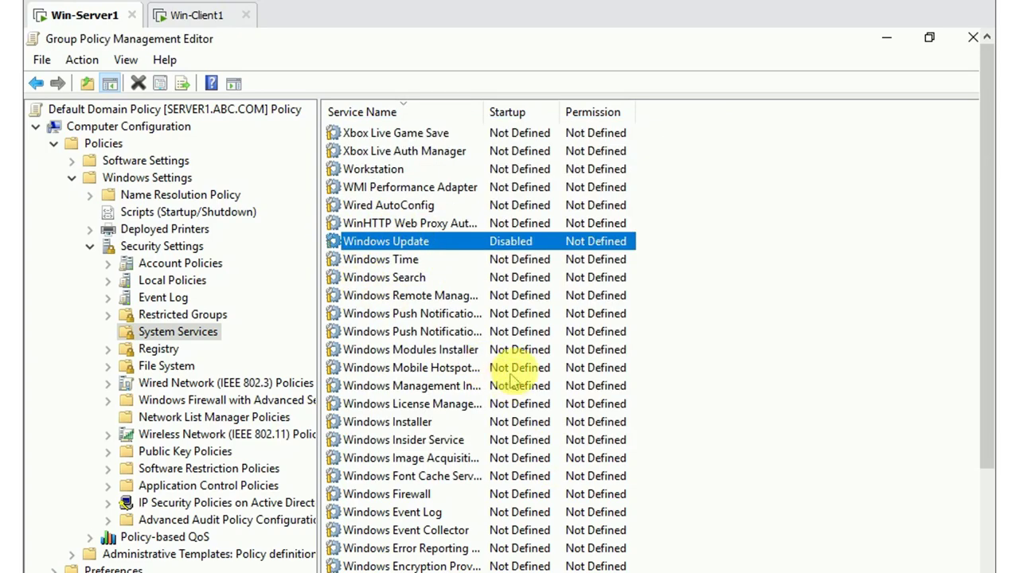
Step: Close the Group Policy Management Editor and clear the remaining windows, minimizing Server Manager, to reach the server desktop
left_click(971, 38)
left_click(886, 37)
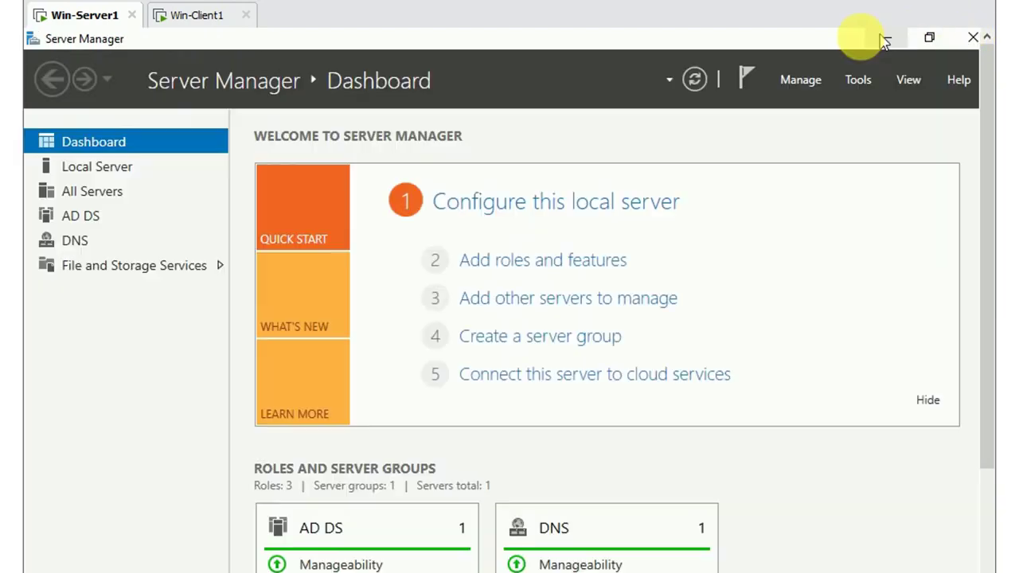
left_click(886, 37)
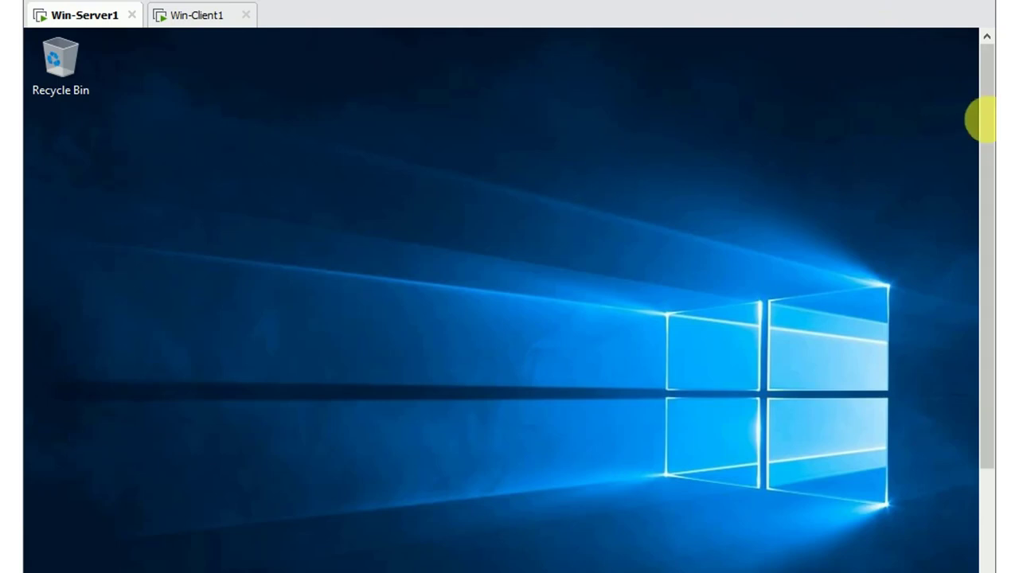
left_click_drag(984, 123, 984, 151)
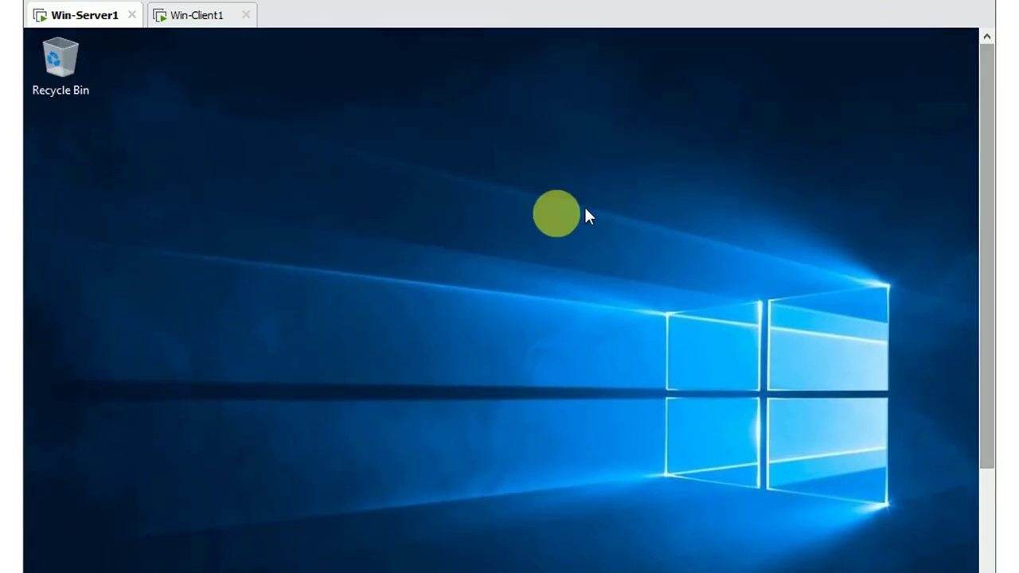
Step: Launch PowerShell on the server through the Run dialog
key("super+r")
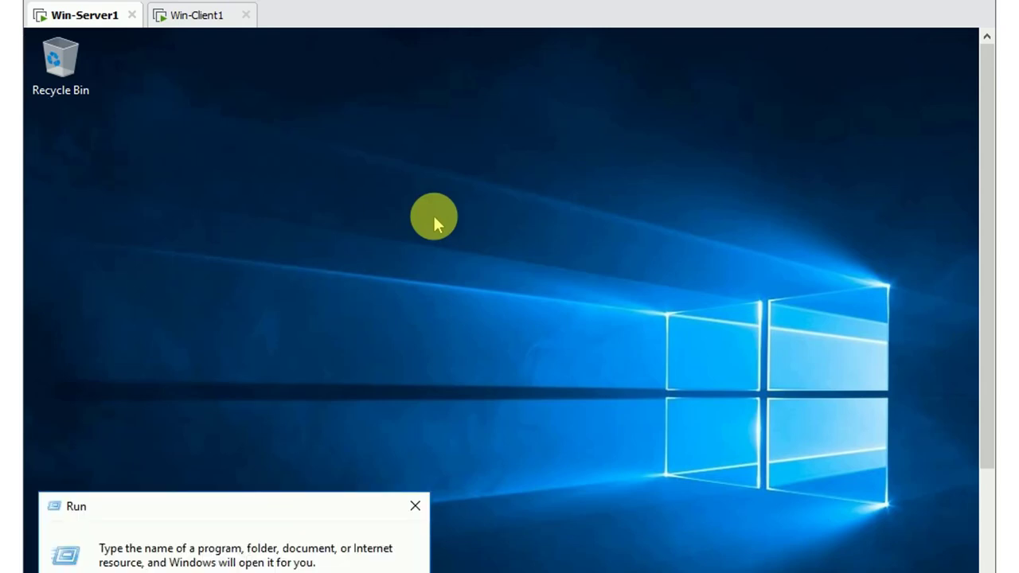
left_click_drag(217, 512, 301, 287)
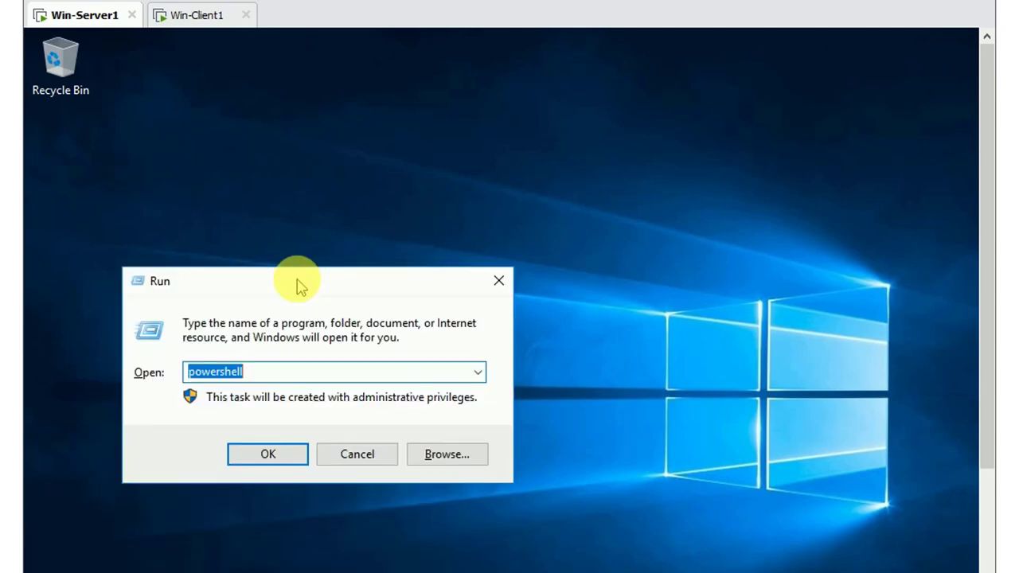
key("Return")
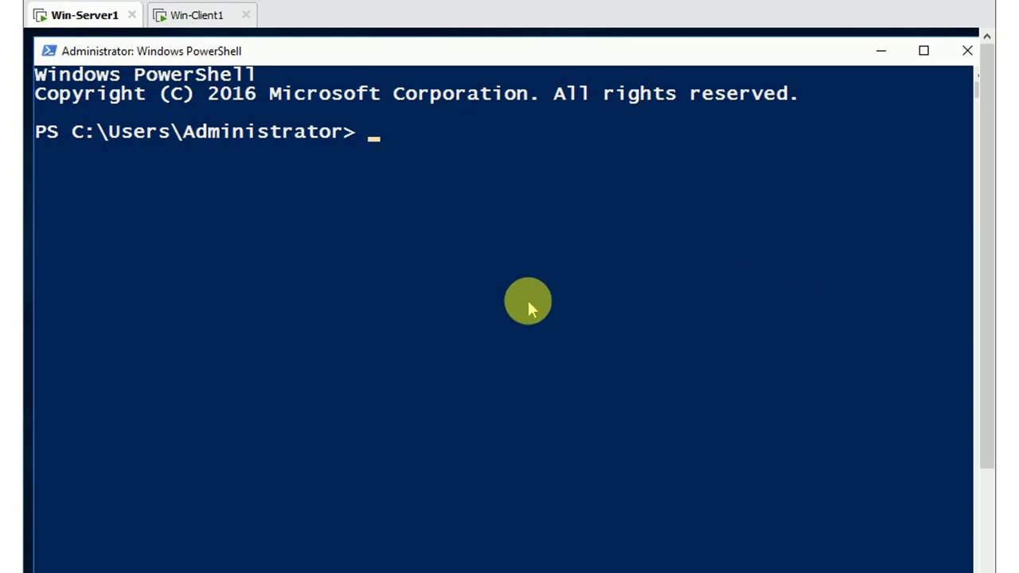
Step: Force a Group Policy update on the server by running gpupdate /force
type("gp")
type("upupdatupdat")
type("e")
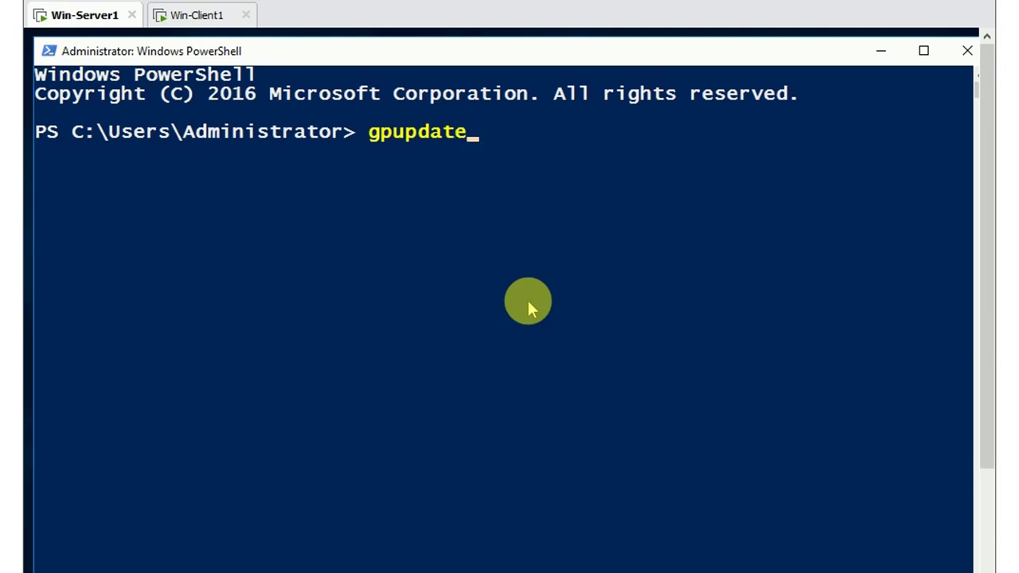
type(" /fe")
key("BackSpace")
type("i")
key("BackSpace")
type("oe")
key("BackSpace")
type("rce")
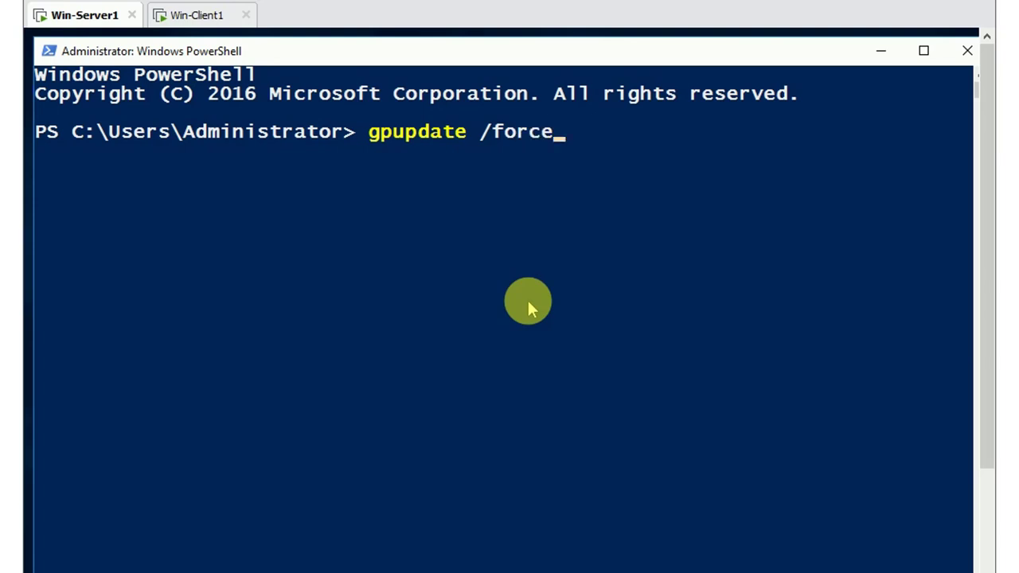
key("Return")
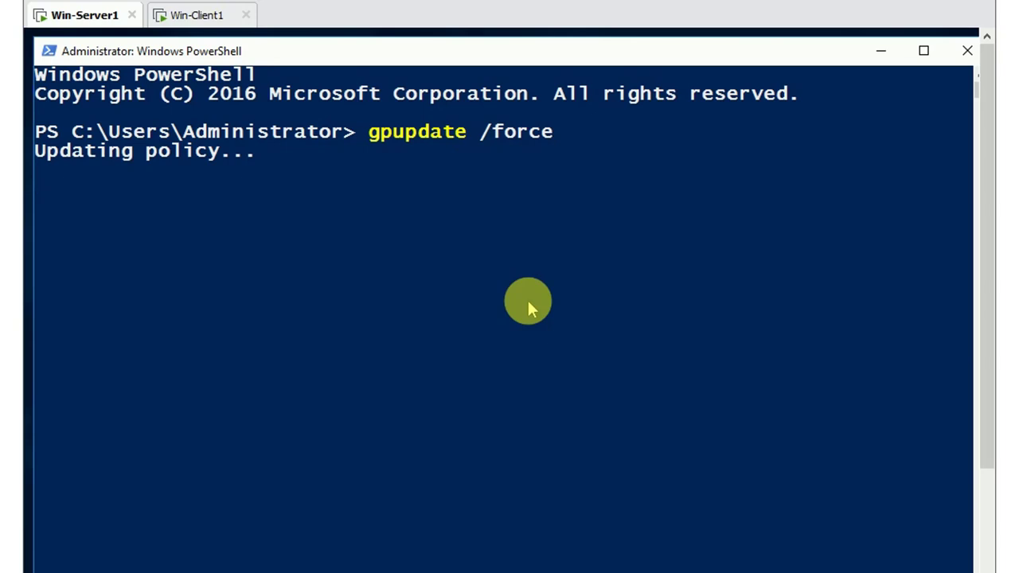
Step: Switch to the Win-Client1 machine and launch powershell there through the Run dialog
left_click(223, 19)
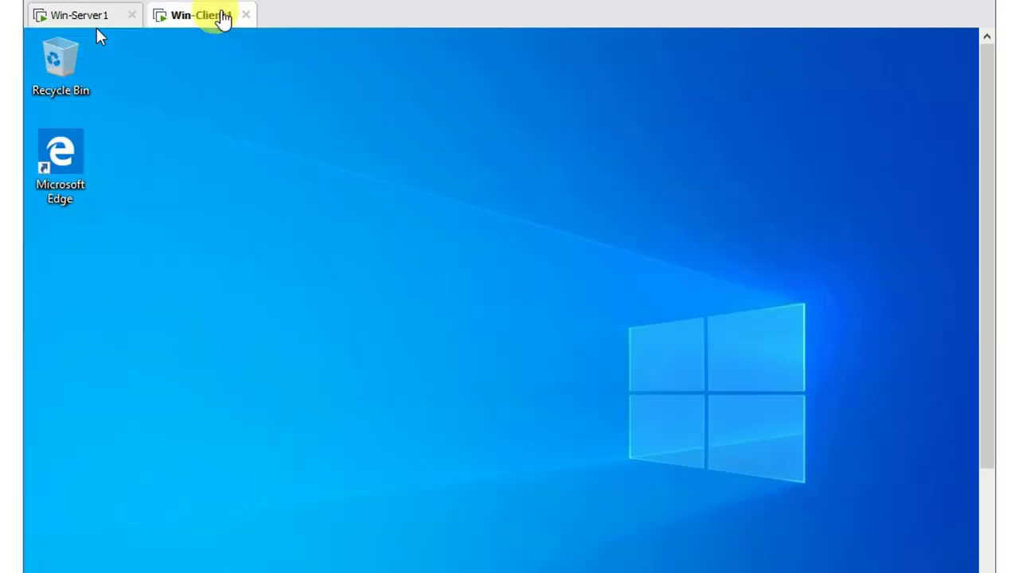
left_click_drag(987, 181, 980, 330)
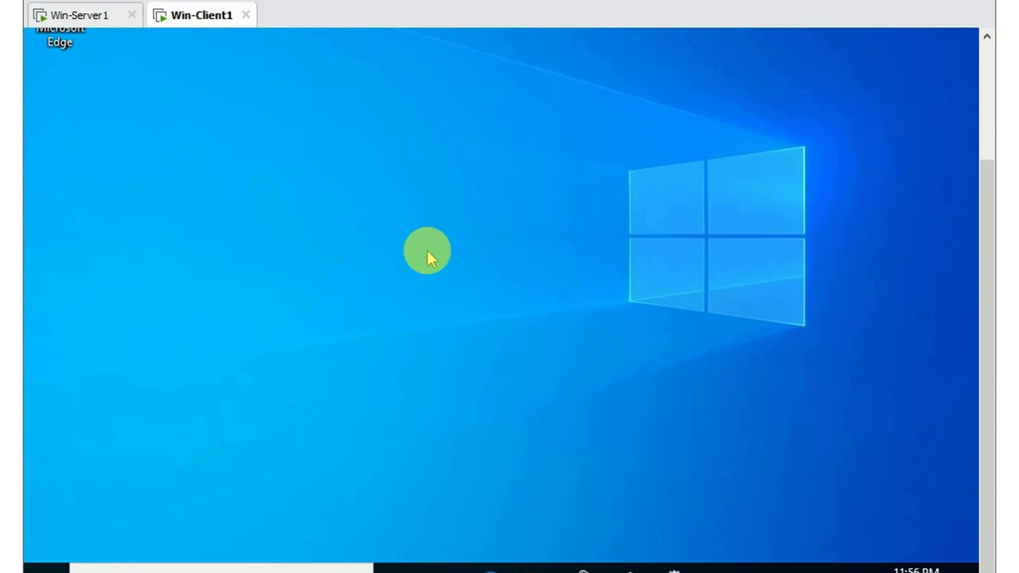
key("super+r")
left_click_drag(250, 358, 396, 199)
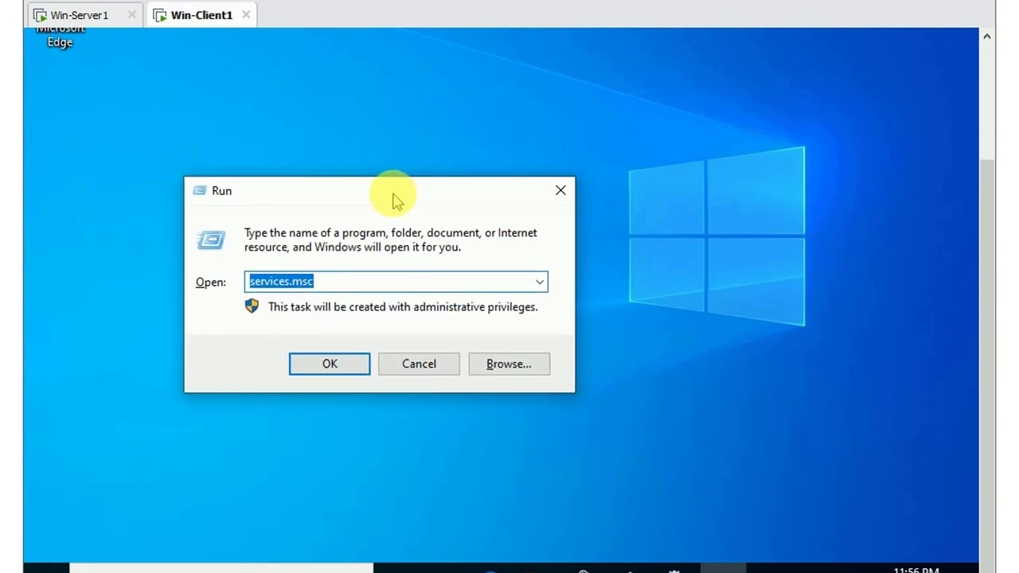
key("BackSpace")
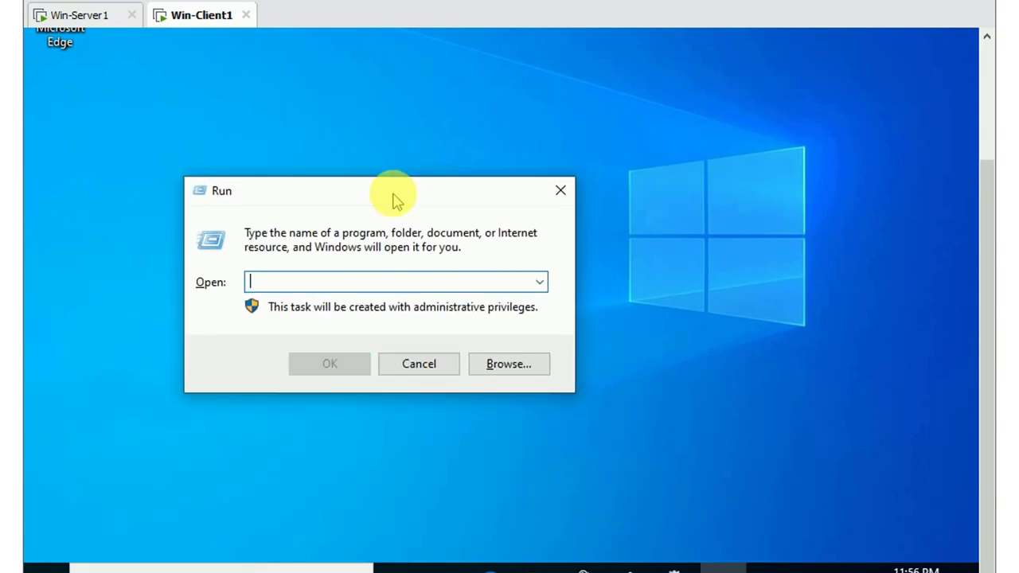
type("power")
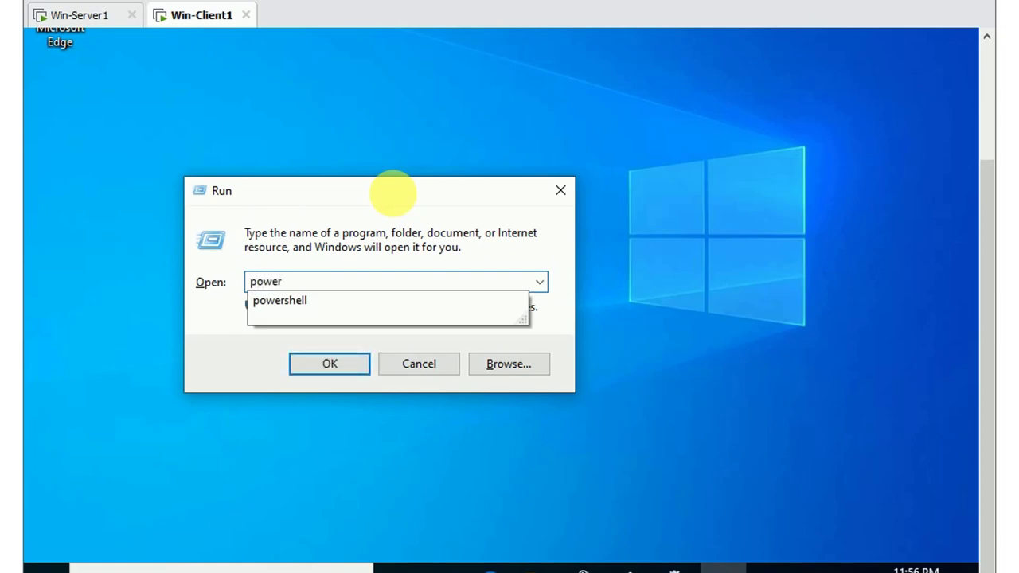
type("shell")
key("Return")
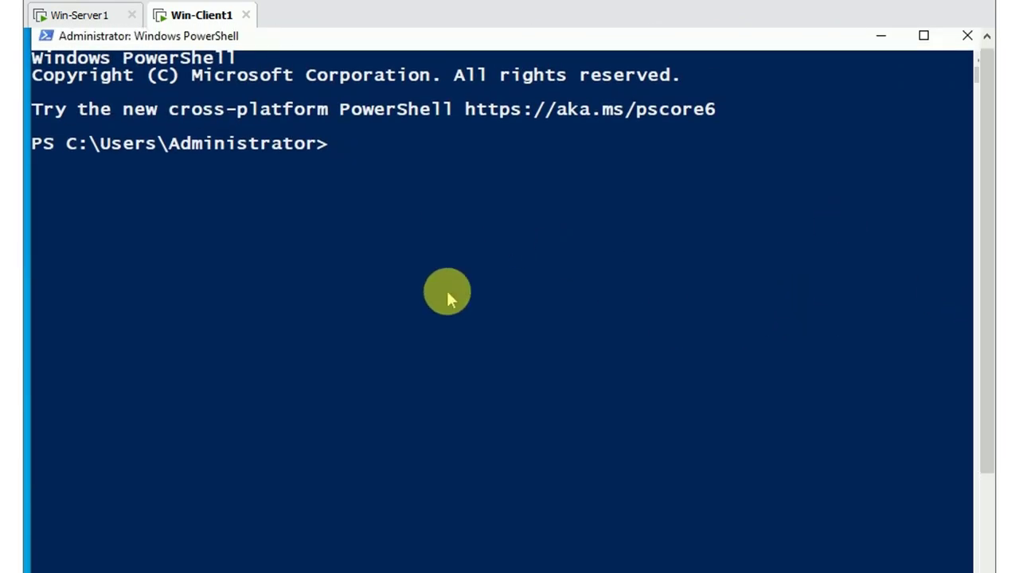
Step: Force a Group Policy update on the client by running gpupdate /force
type("gpupdate")
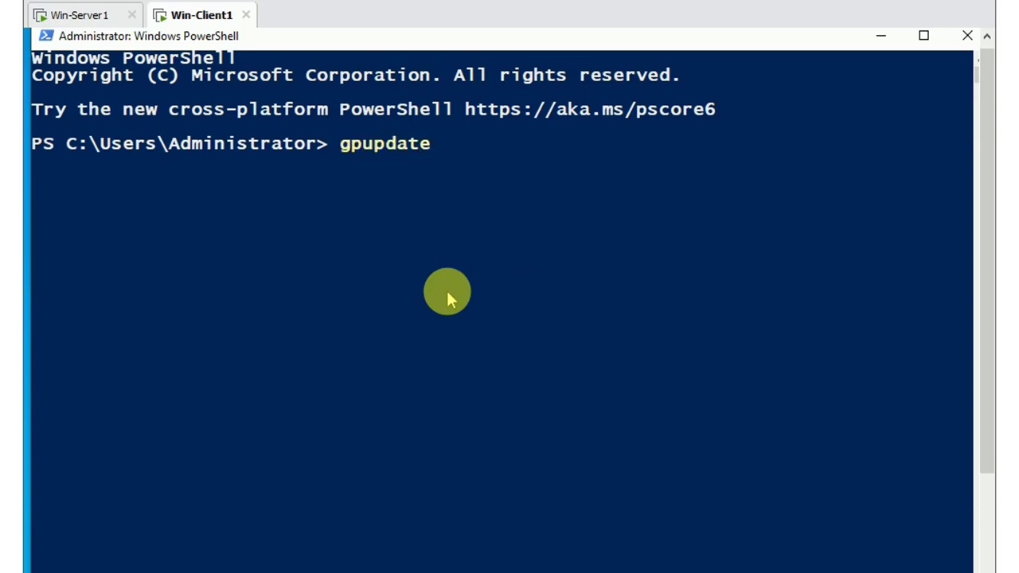
type(" /force")
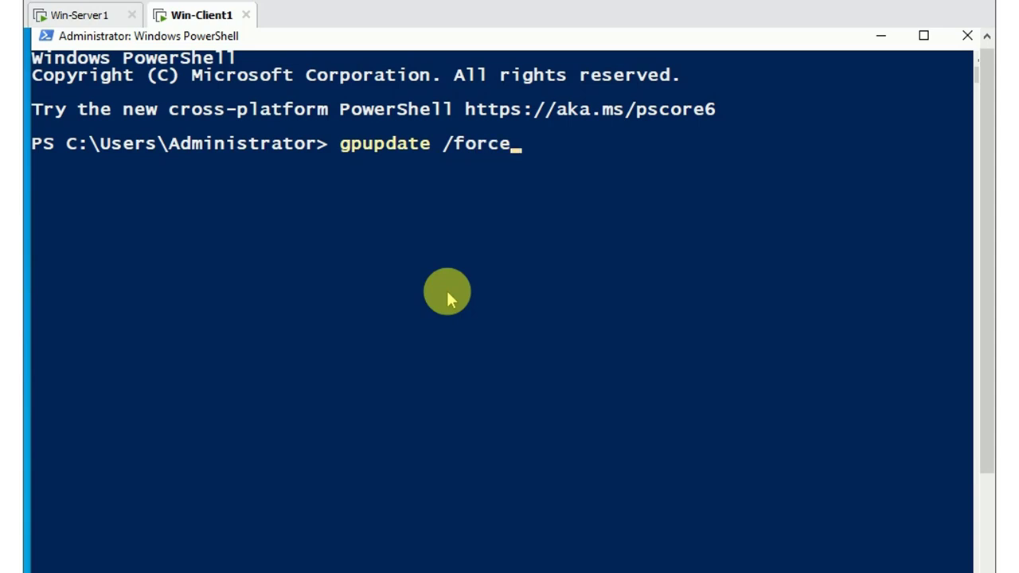
key("Return")
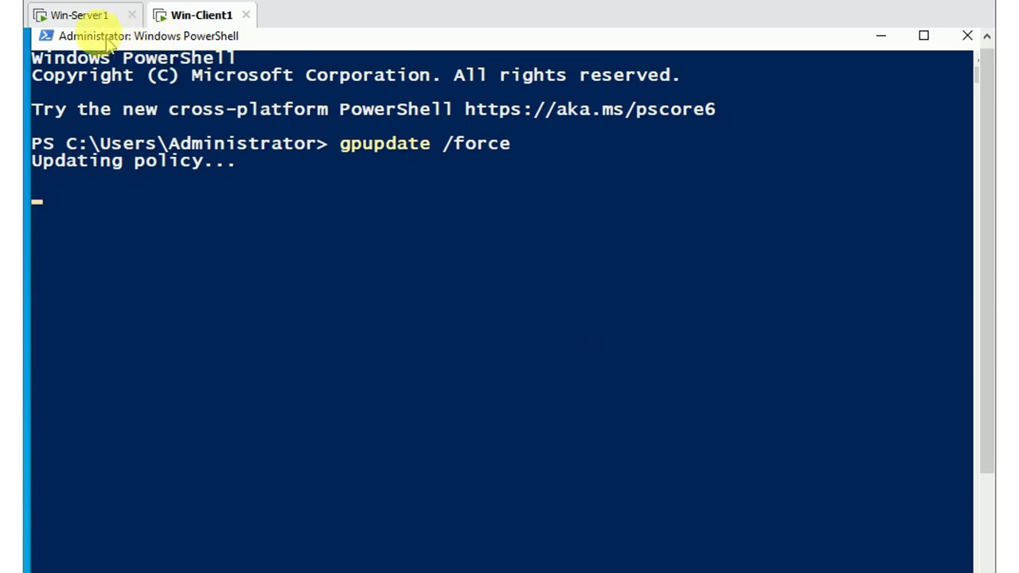
Step: Check the outcome of the policy update in PowerShell on Win-Server1 and on Win-Client1
left_click(73, 15)
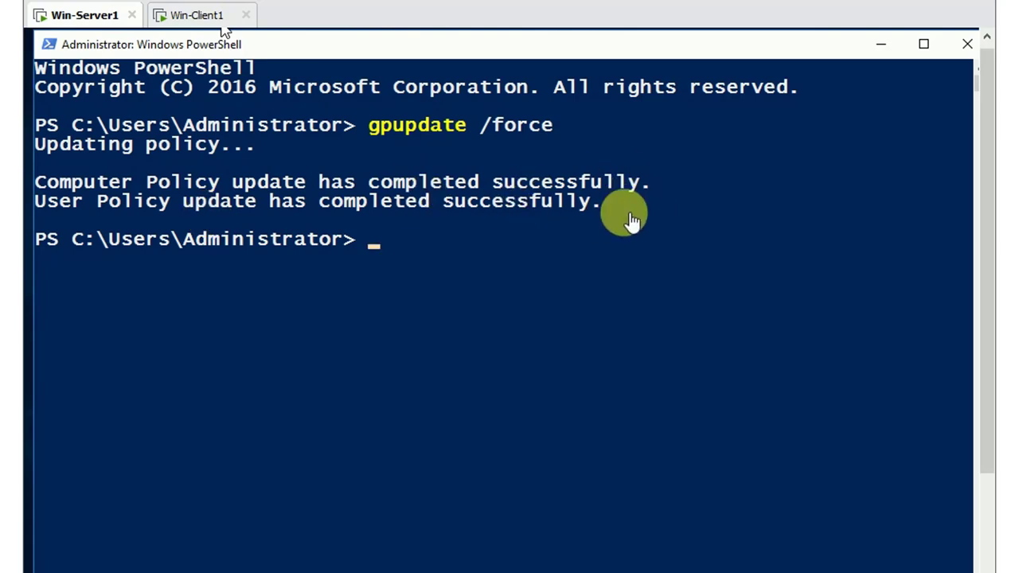
left_click(199, 17)
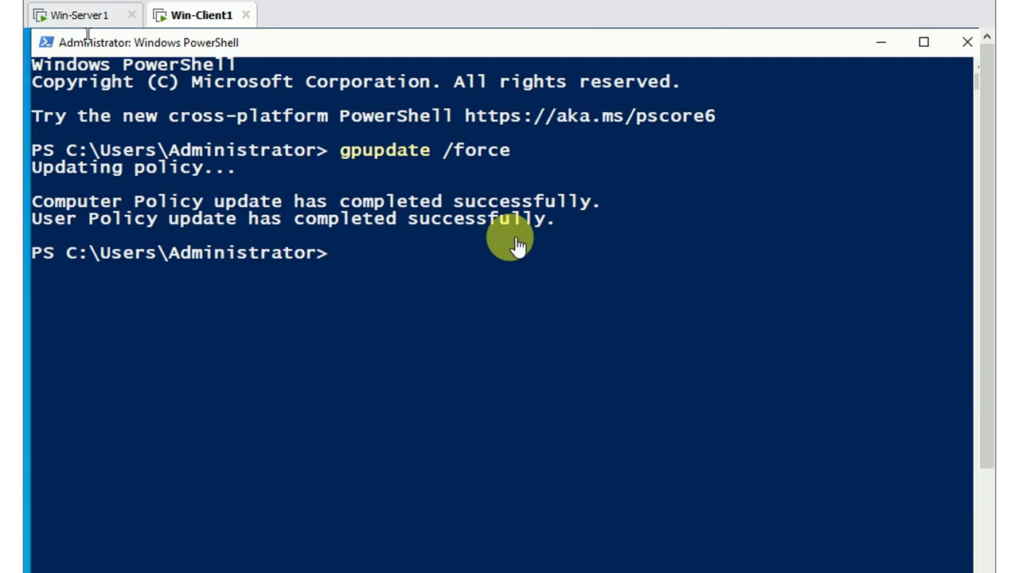
left_click(990, 223)
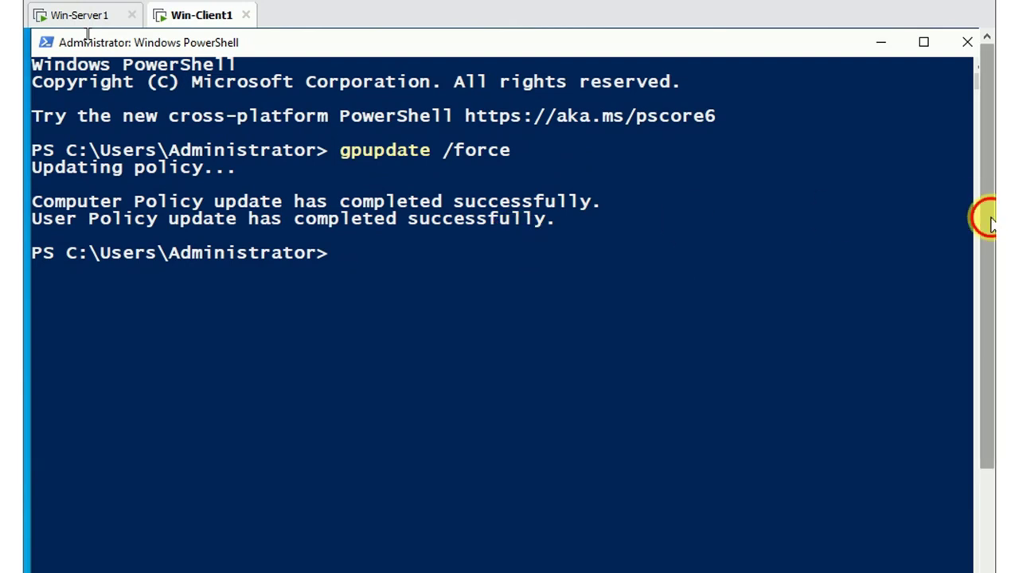
mouse_move(990, 223)
left_mouse_down()
mouse_move(991, 334)
mouse_move(990, 212)
left_mouse_up()
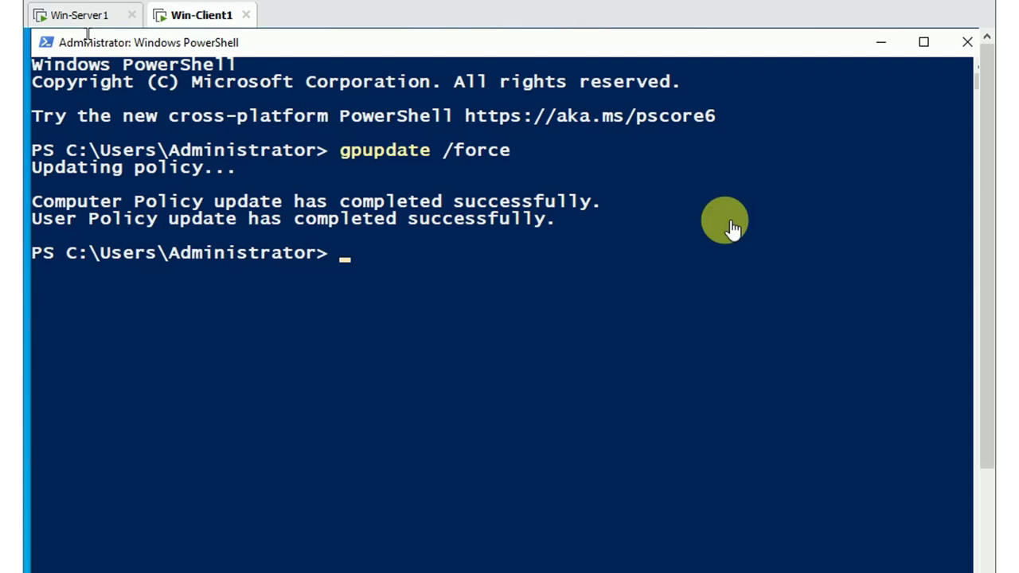
Step: Minimize PowerShell on the client, bring up the Services window and refresh its list of services
left_click(881, 42)
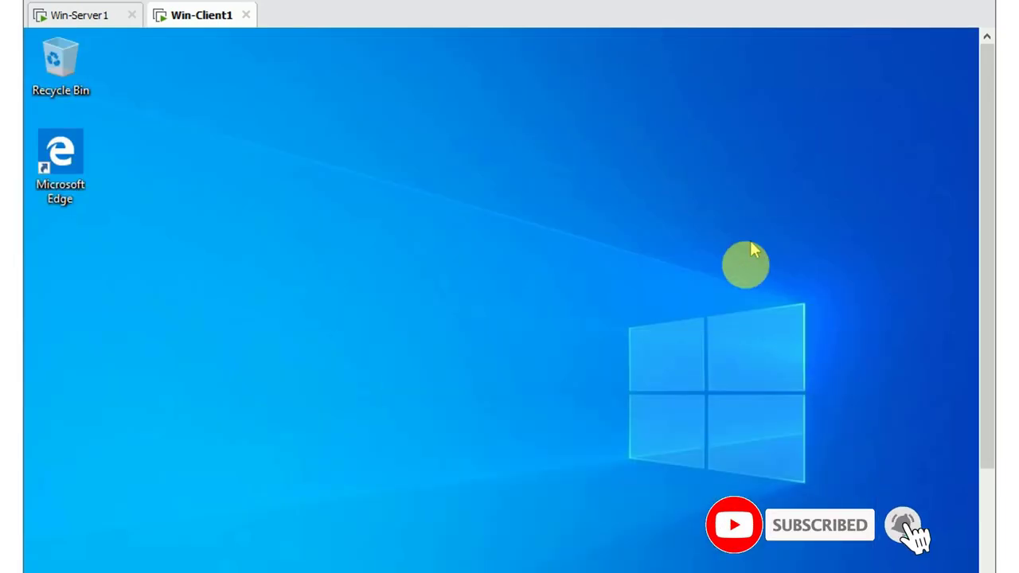
left_click_drag(985, 164, 971, 298)
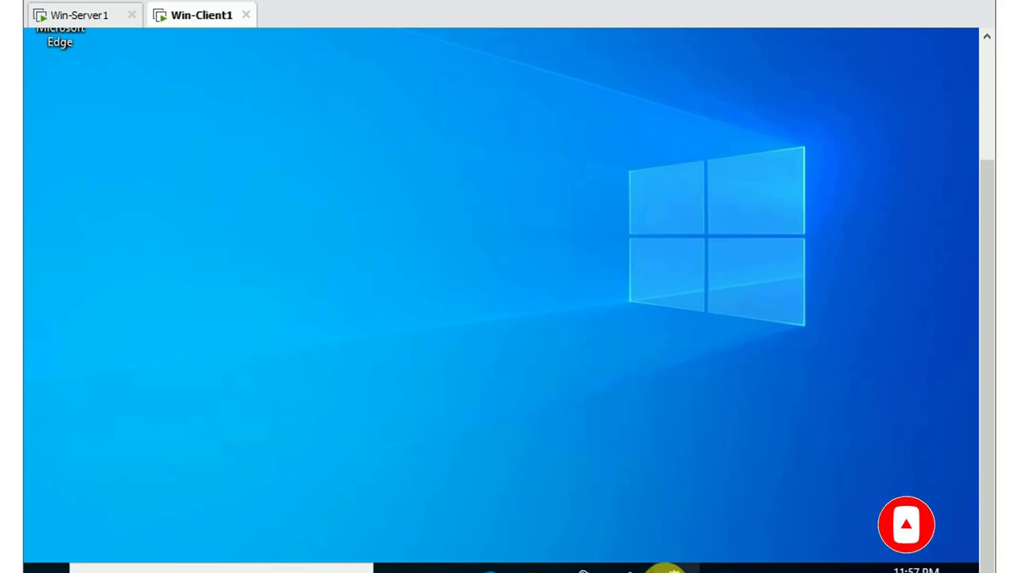
left_click(668, 569)
left_click_drag(984, 432, 989, 342)
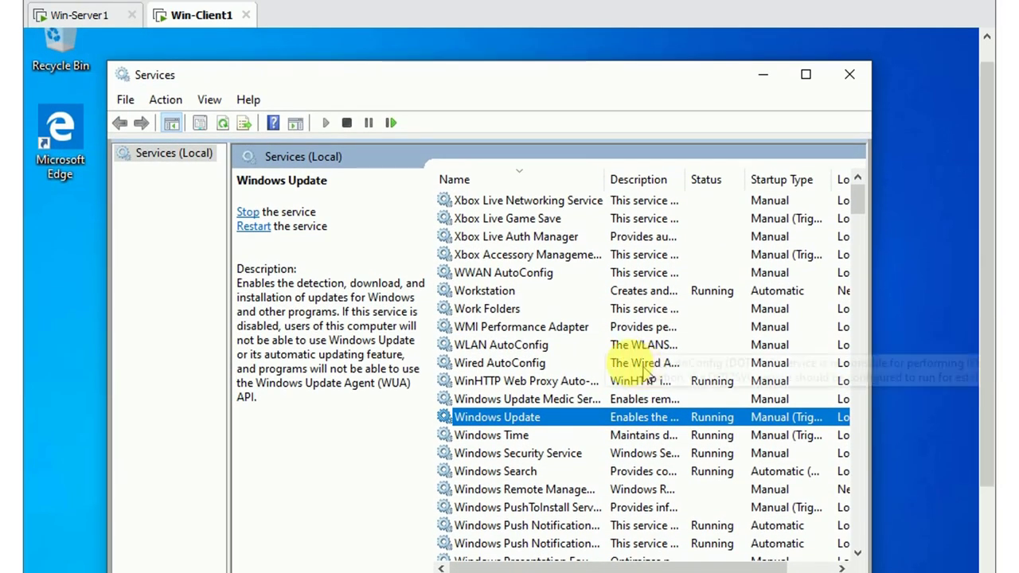
left_click_drag(470, 87, 468, 64)
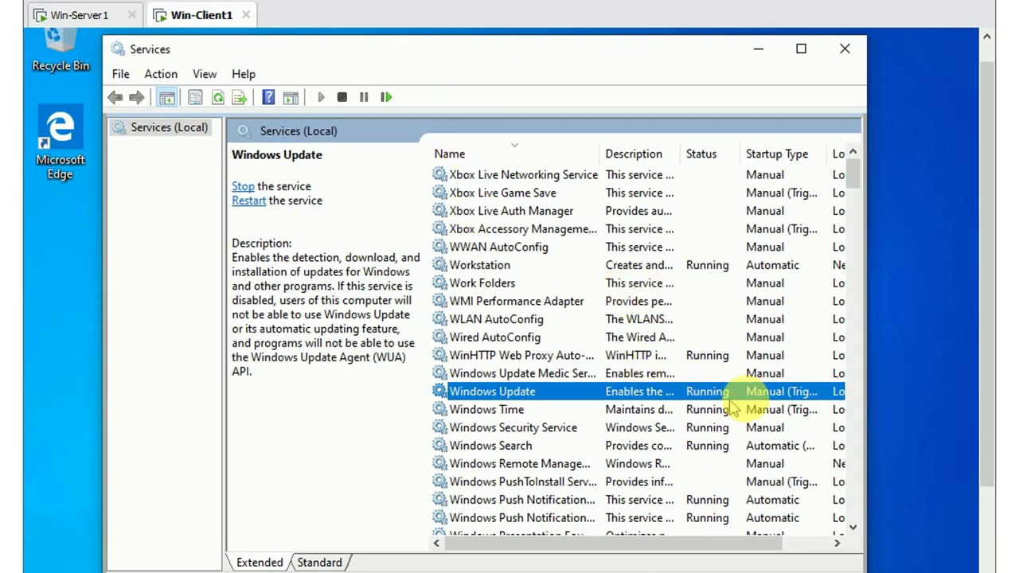
left_click(218, 98)
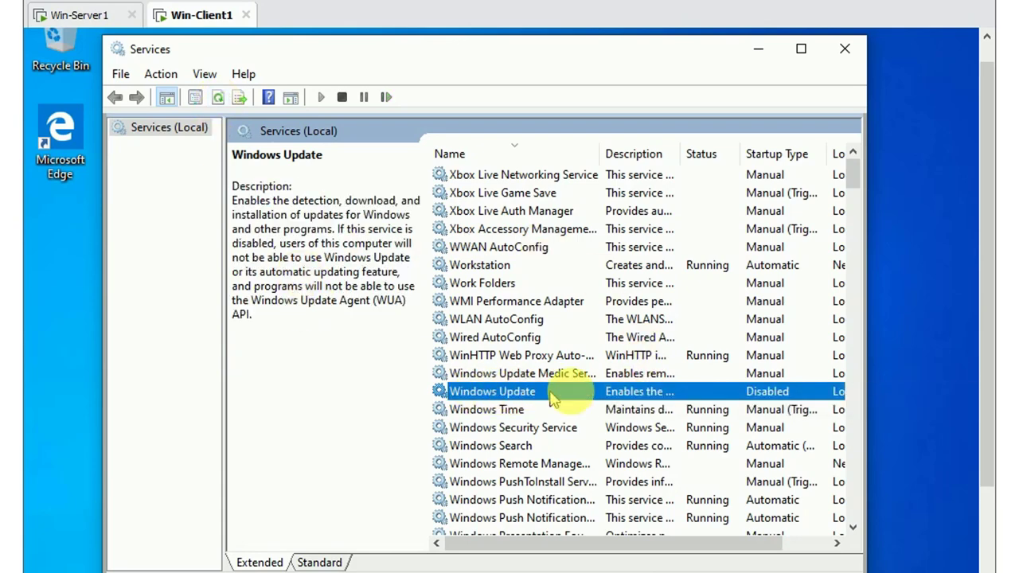
Step: Open the Windows Update service's properties on the client and examine its startup type and service status
double_click(664, 393)
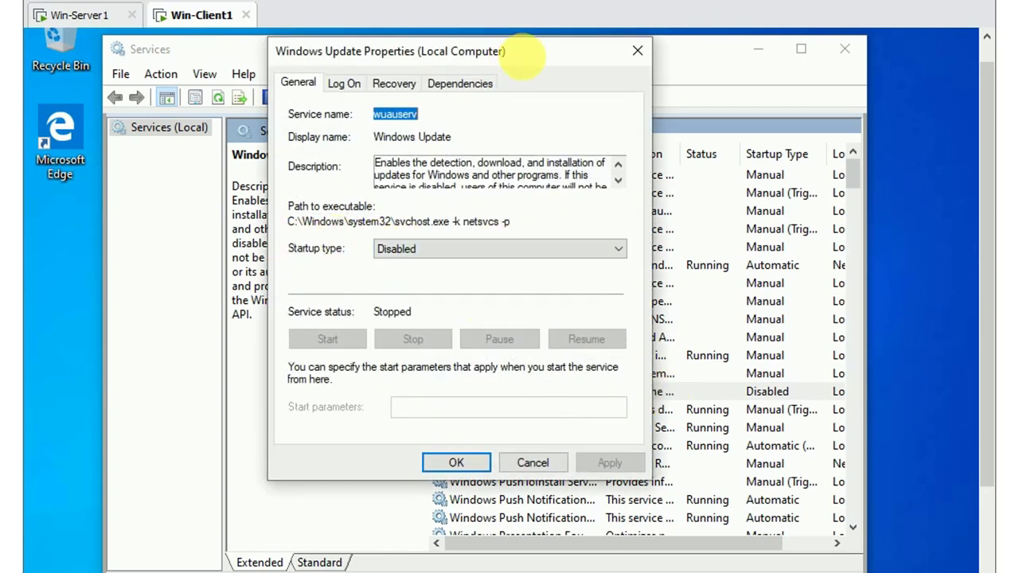
left_click_drag(523, 50, 523, 67)
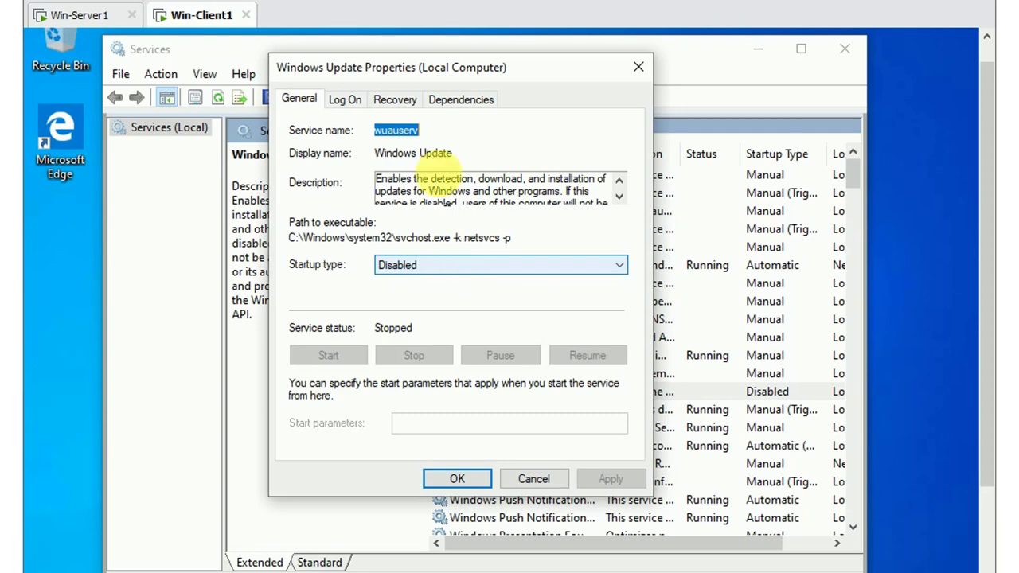
left_click_drag(461, 70, 376, 76)
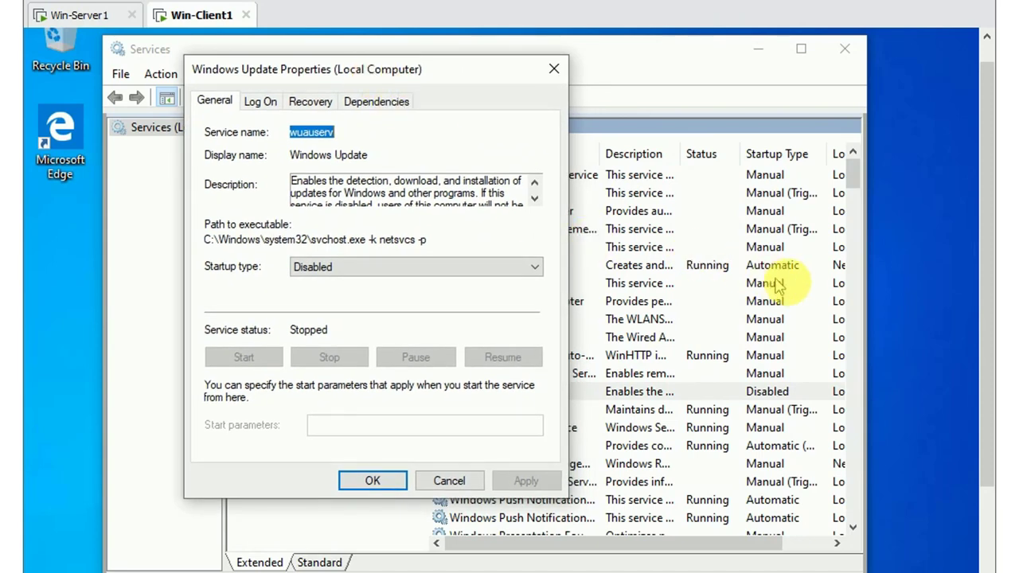